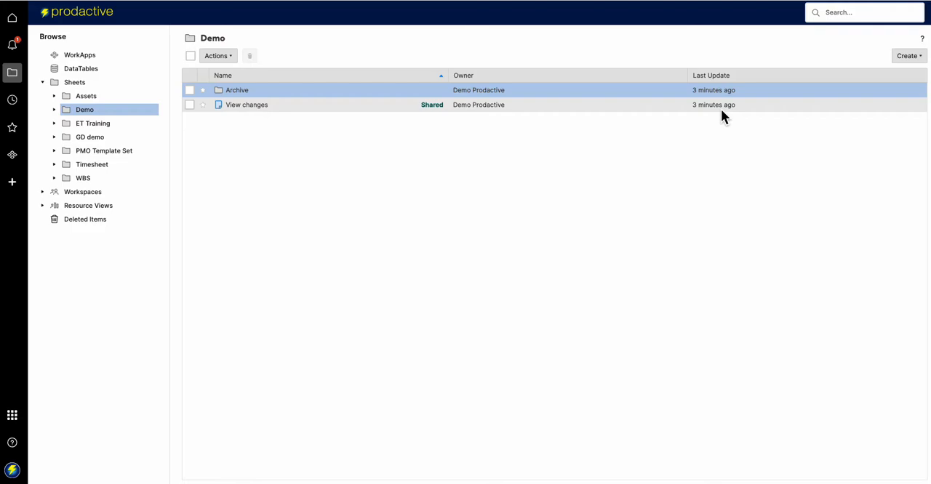
Step: Open the View changes sheet from the Demo folder
{"action": "left_click", "coordinate": [259, 115]}
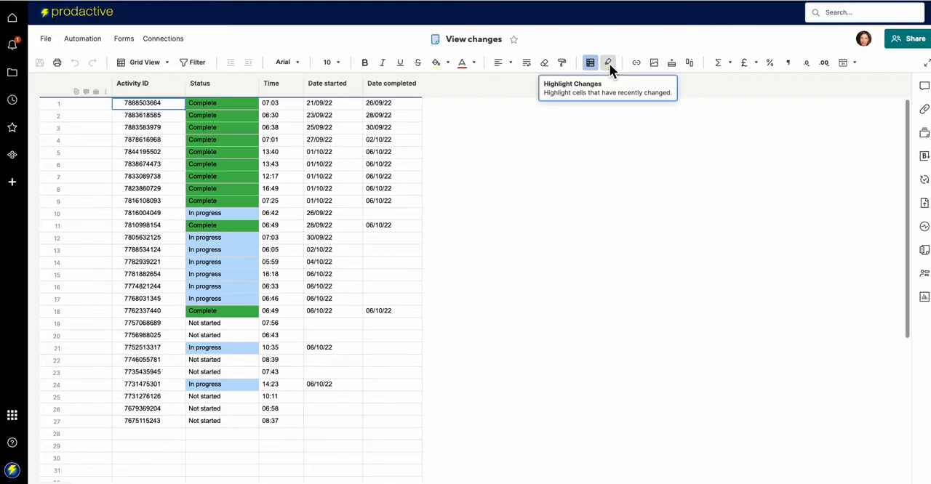
Step: Switch Highlight Changes on and set its range to since I last viewed this sheet
{"action": "left_click", "coordinate": [609, 63]}
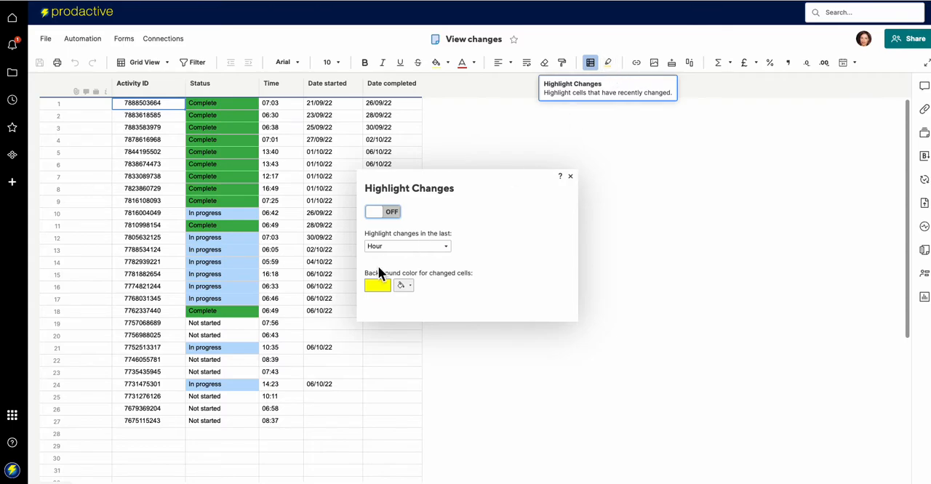
{"action": "left_click", "coordinate": [391, 216]}
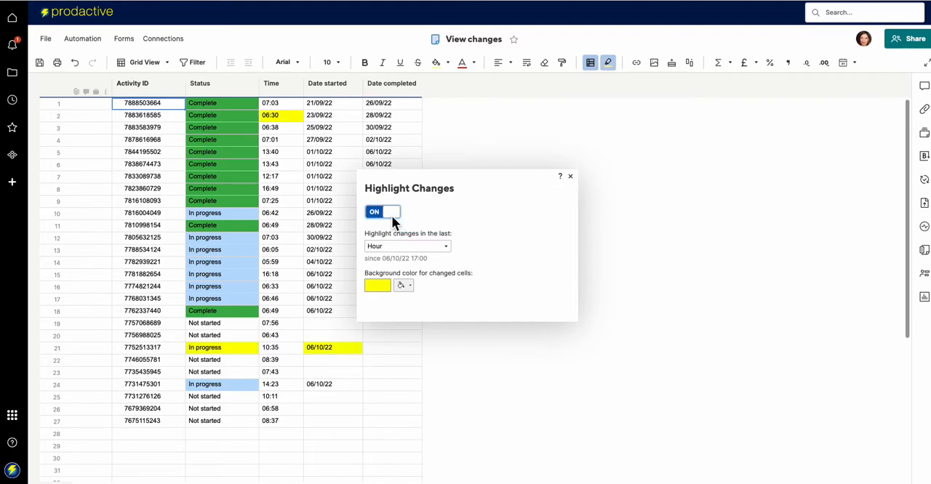
{"action": "left_click", "coordinate": [445, 245]}
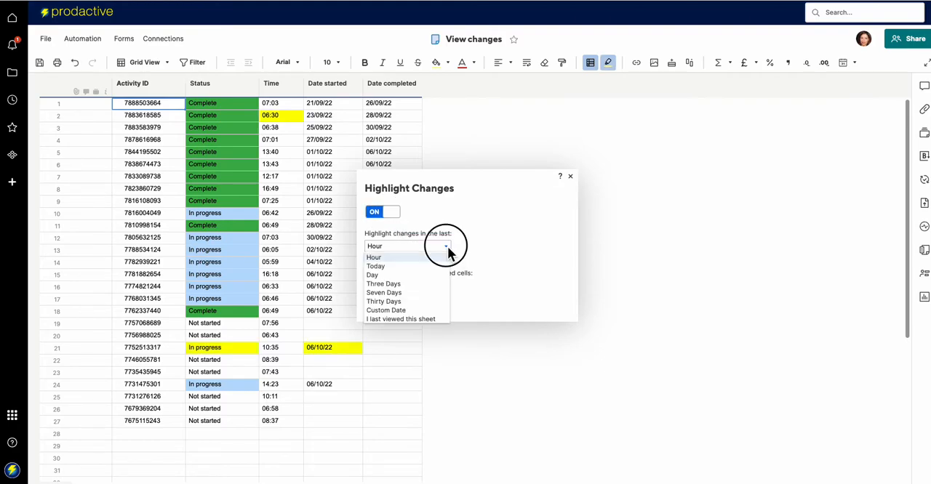
{"action": "left_click", "coordinate": [415, 320]}
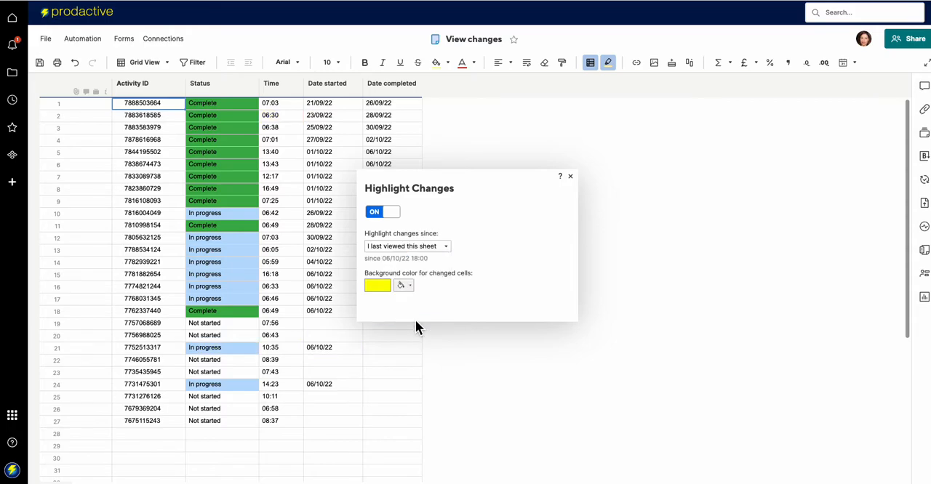
{"action": "left_click", "coordinate": [403, 324]}
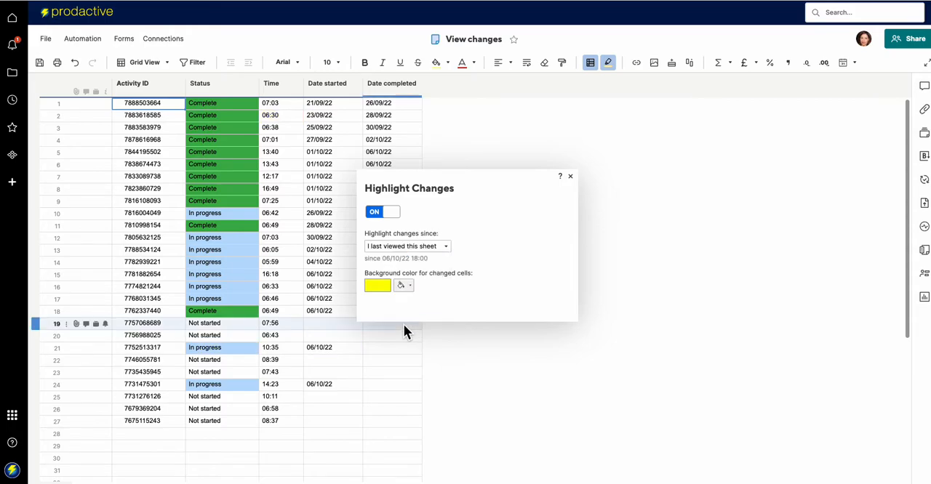
{"action": "left_click", "coordinate": [403, 324]}
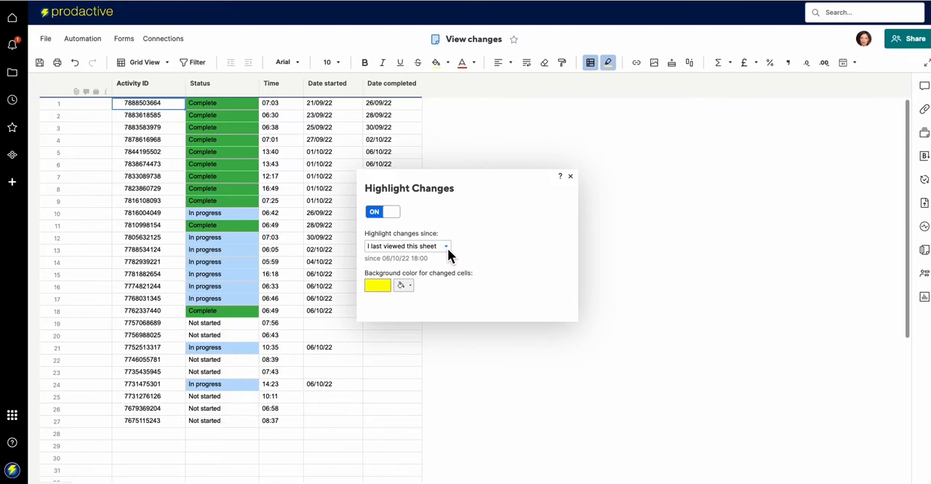
Step: Try the Last hour and Today highlight ranges, settling back on Last hour
{"action": "left_click", "coordinate": [446, 248]}
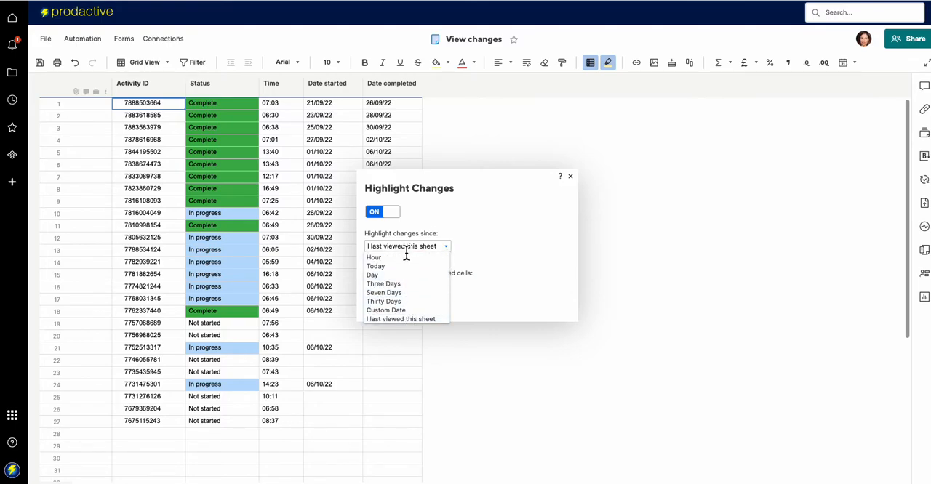
{"action": "left_click", "coordinate": [379, 258]}
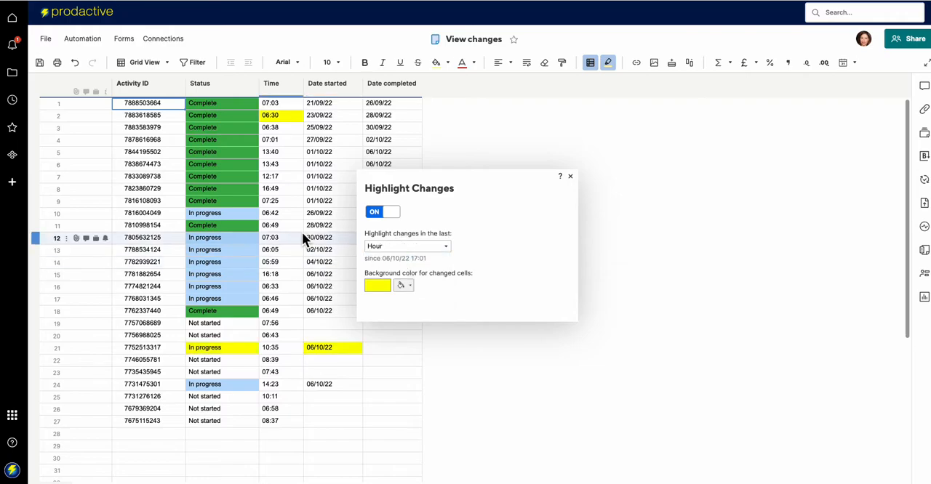
{"action": "left_click", "coordinate": [438, 247]}
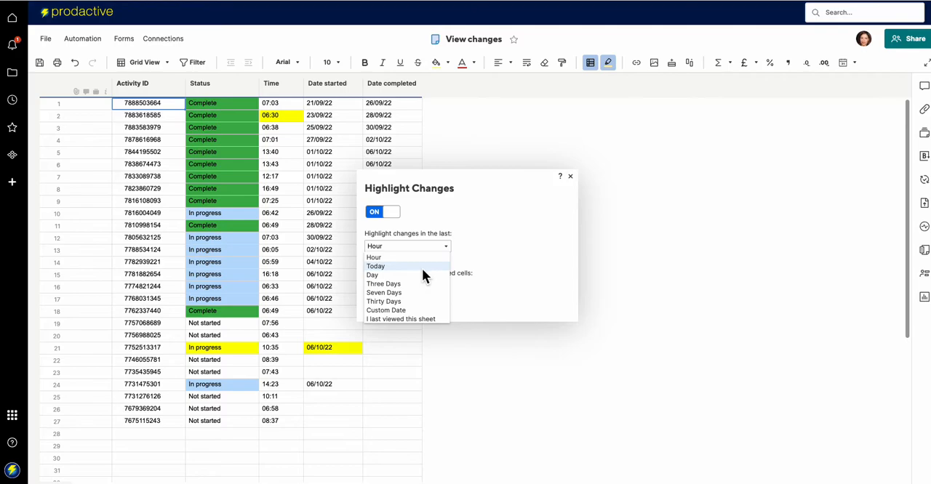
{"action": "left_click", "coordinate": [422, 267]}
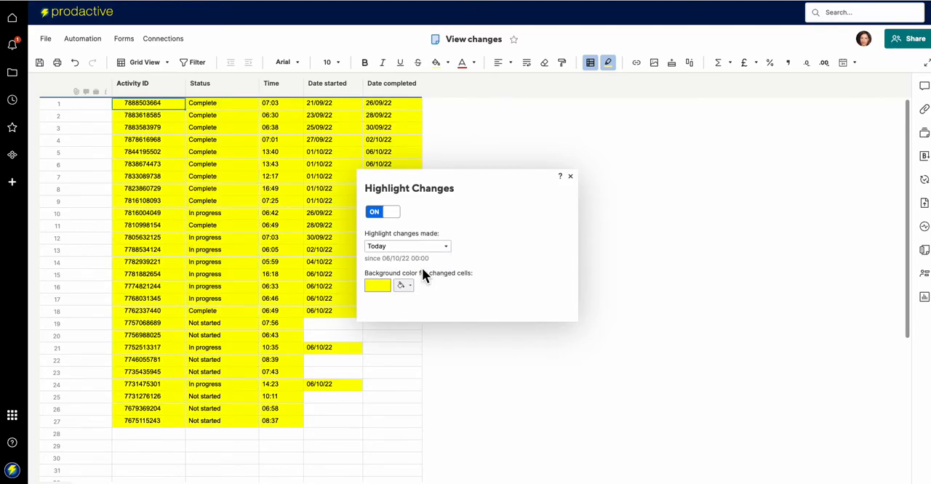
{"action": "left_click", "coordinate": [447, 246]}
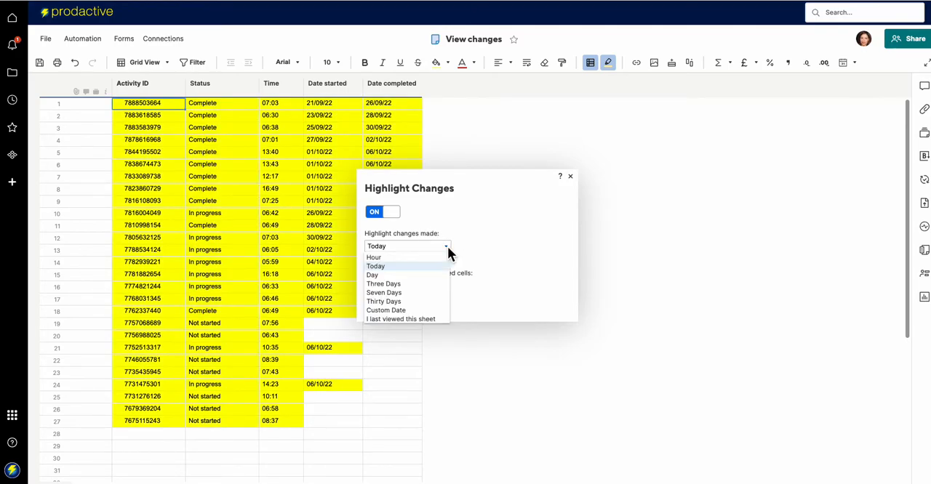
{"action": "left_click", "coordinate": [408, 257]}
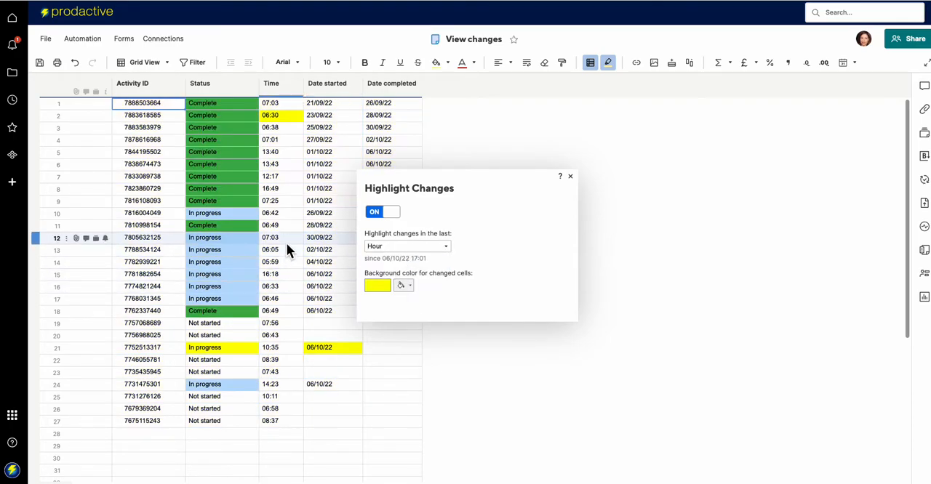
{"action": "left_click", "coordinate": [571, 176]}
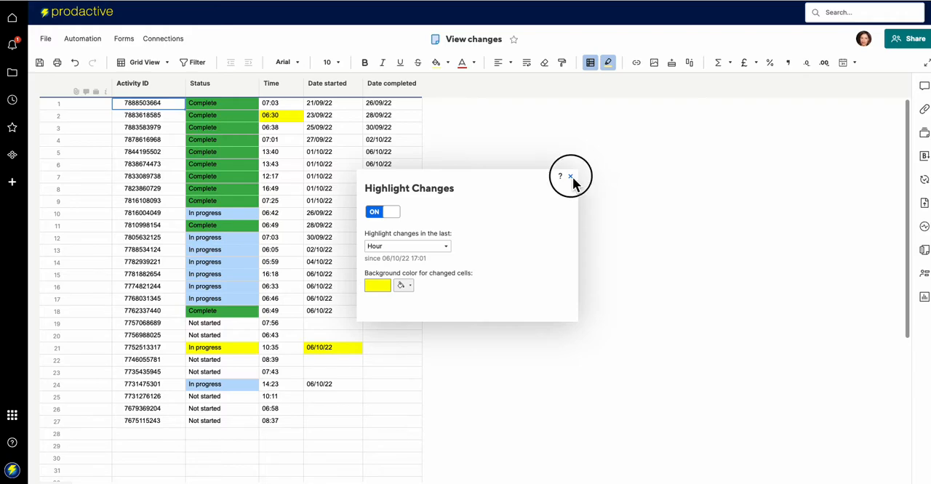
Step: Set highlighting back to since last viewed, close the settings and bring up row 2's 06:30 cell actions
{"action": "left_click", "coordinate": [446, 247]}
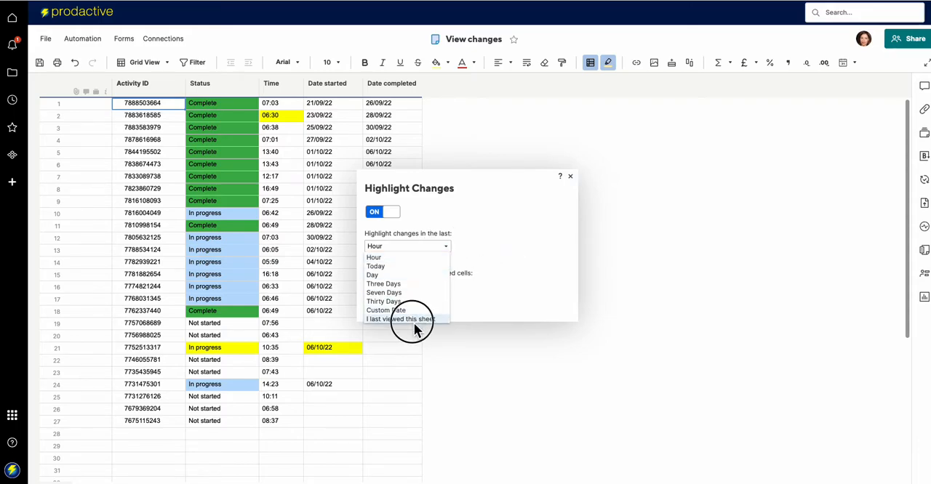
{"action": "left_click", "coordinate": [413, 322]}
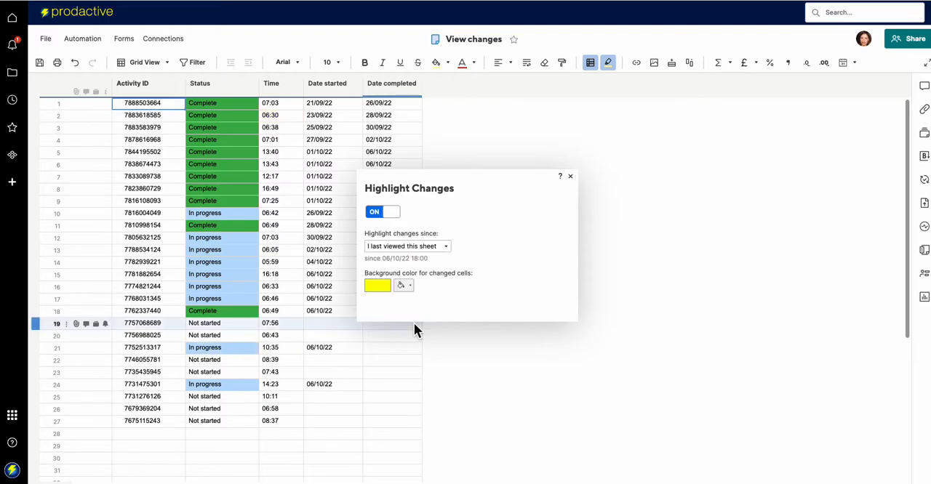
{"action": "left_click", "coordinate": [570, 176]}
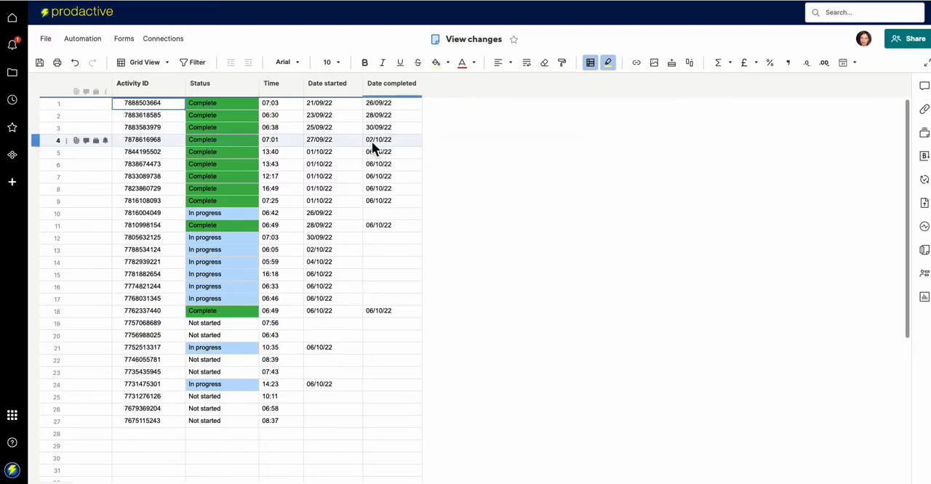
{"action": "right_click", "coordinate": [287, 117]}
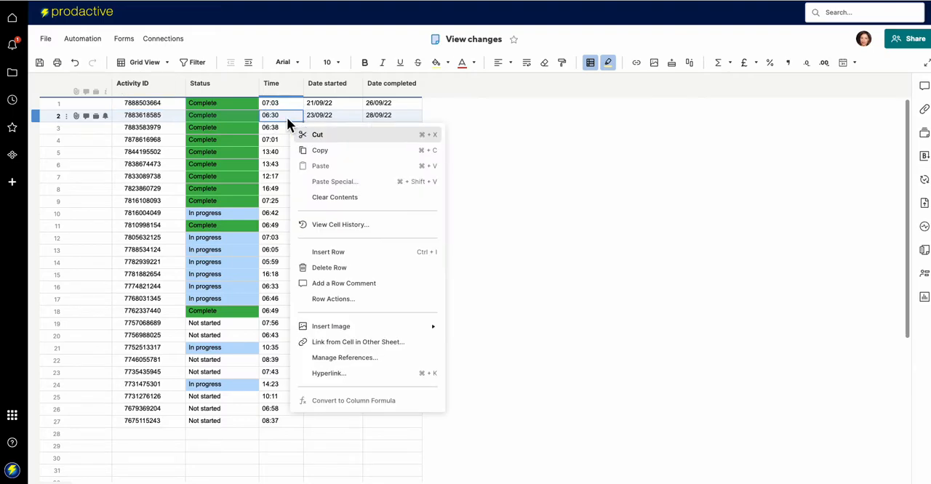
{"action": "left_click", "coordinate": [326, 225]}
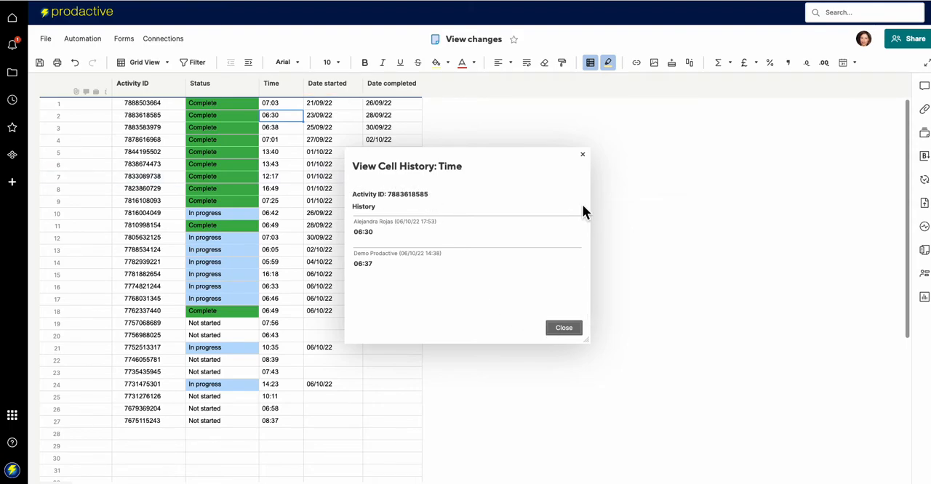
{"action": "left_click", "coordinate": [582, 155]}
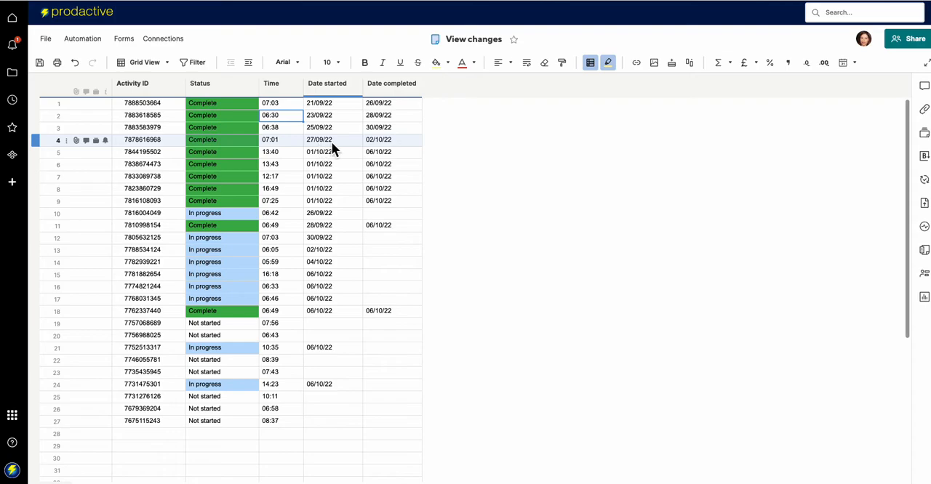
Step: Open the sheet's activity log from the File menu
{"action": "left_click", "coordinate": [206, 86]}
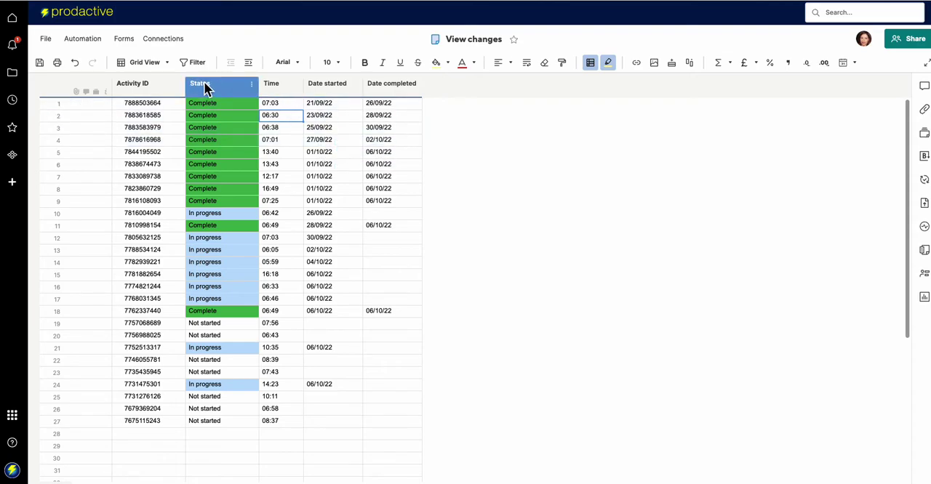
{"action": "left_click", "coordinate": [46, 38]}
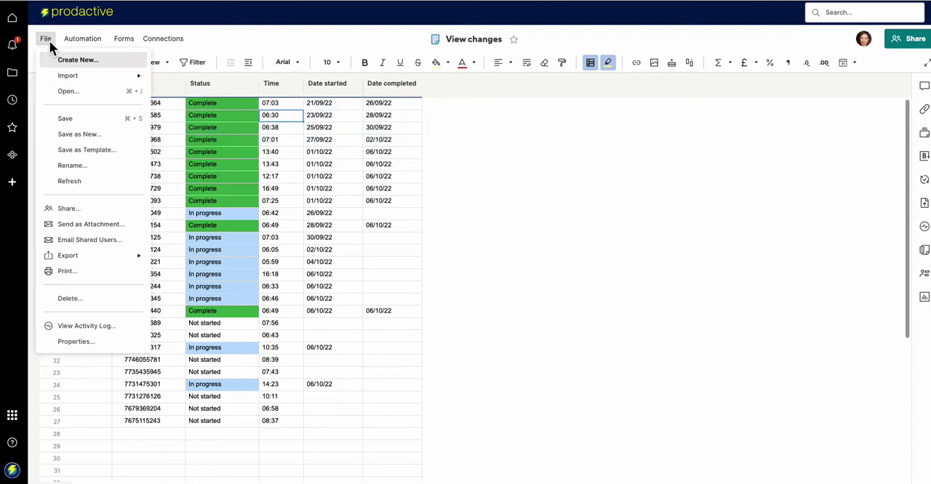
{"action": "left_click", "coordinate": [103, 326]}
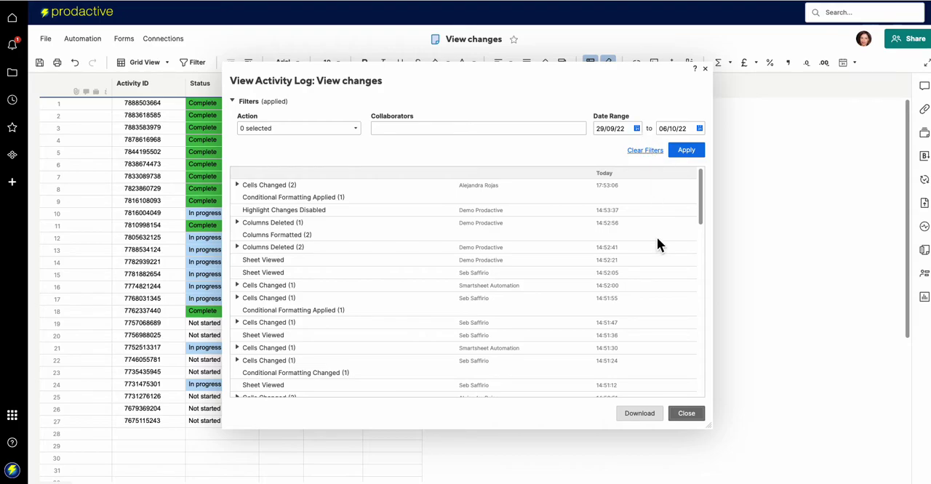
Step: Check the start-date calendar without changing it, then request a CSV download of the log
{"action": "left_click", "coordinate": [638, 129]}
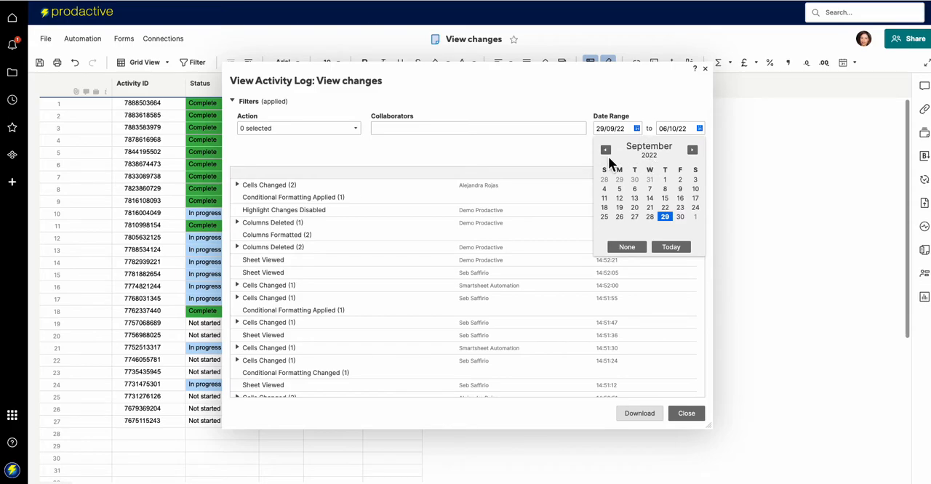
{"action": "left_click", "coordinate": [571, 155]}
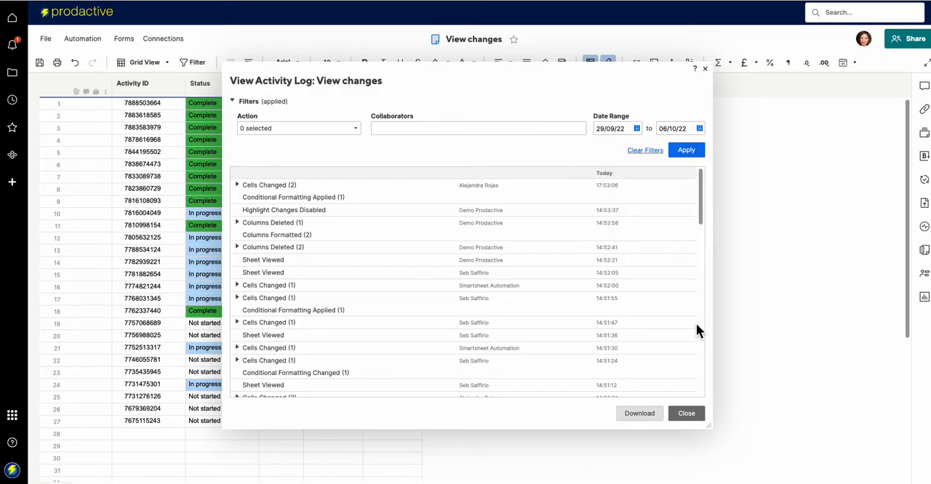
{"action": "left_click", "coordinate": [642, 414]}
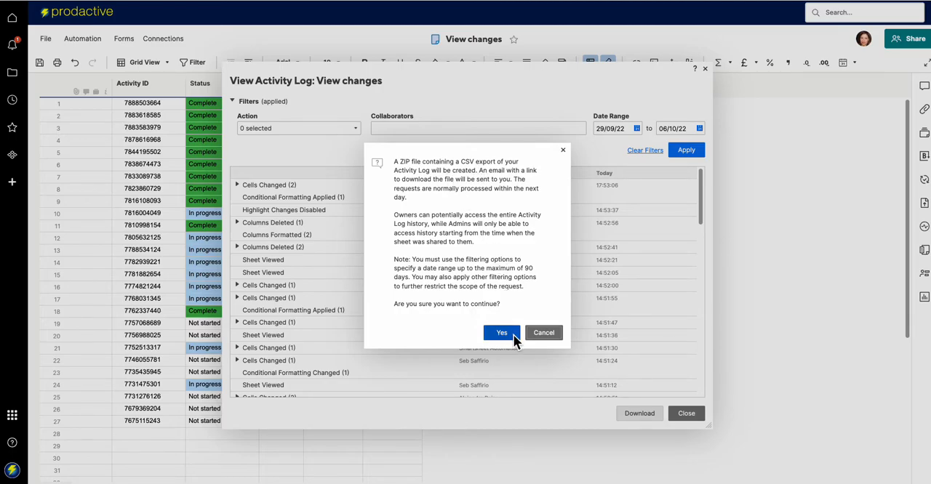
{"action": "left_click", "coordinate": [563, 151]}
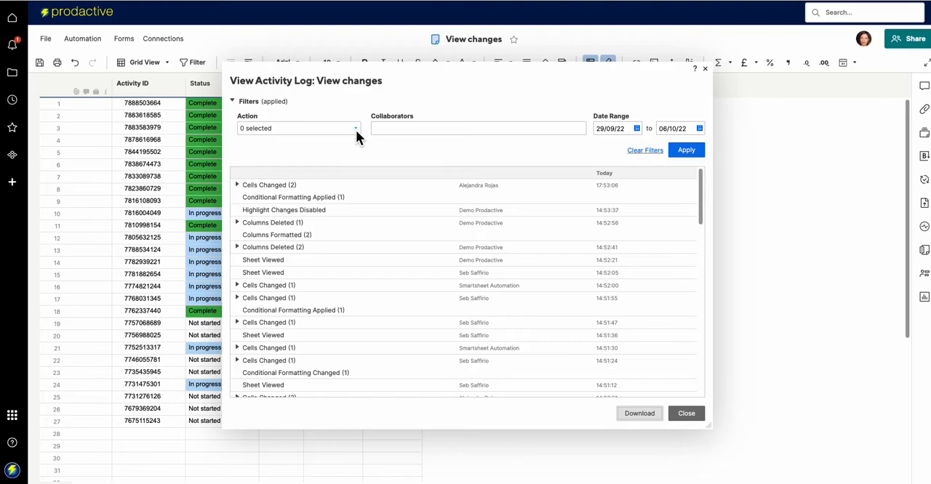
{"action": "left_click", "coordinate": [398, 131]}
{"action": "type", "text": "Al"}
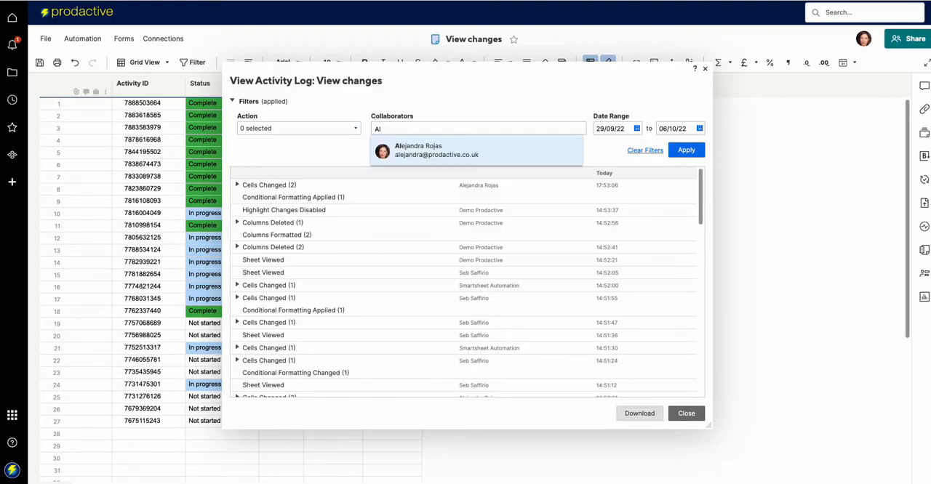
{"action": "left_click", "coordinate": [408, 153]}
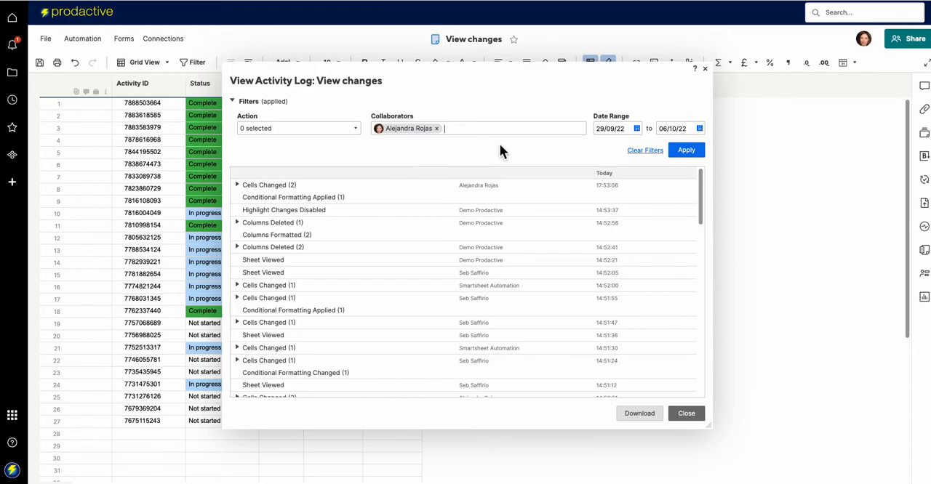
{"action": "left_click", "coordinate": [690, 151]}
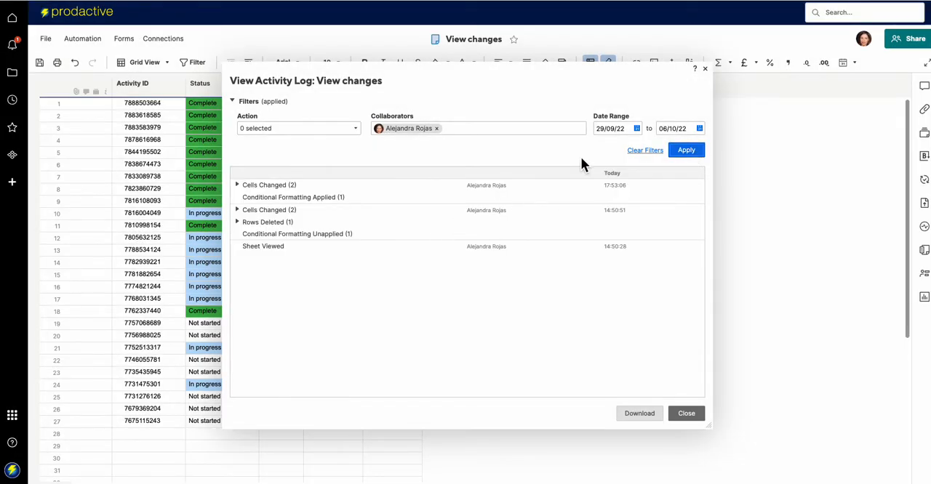
{"action": "left_click", "coordinate": [441, 128]}
{"action": "key", "text": "BackSpace"}
{"action": "type", "text": "seb"}
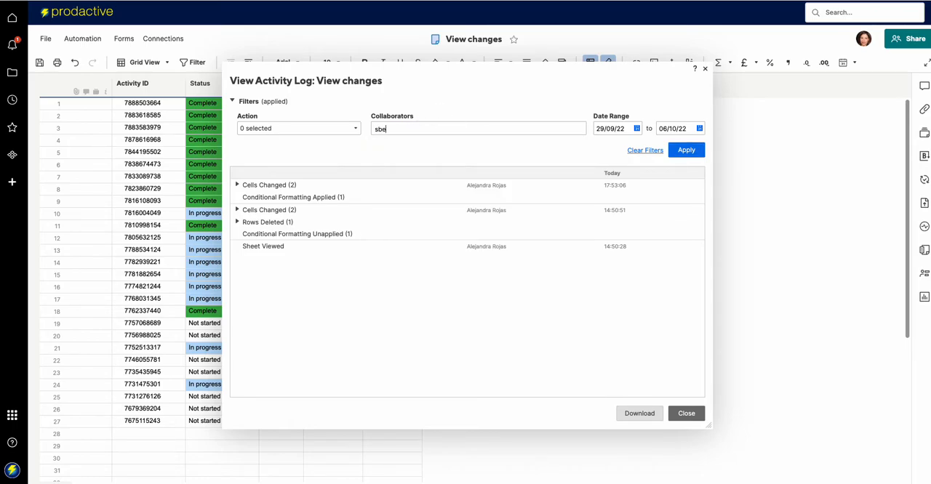
{"action": "key", "text": "BackSpace"}
{"action": "key", "text": "BackSpace"}
{"action": "type", "text": "e"}
{"action": "left_click", "coordinate": [408, 151]}
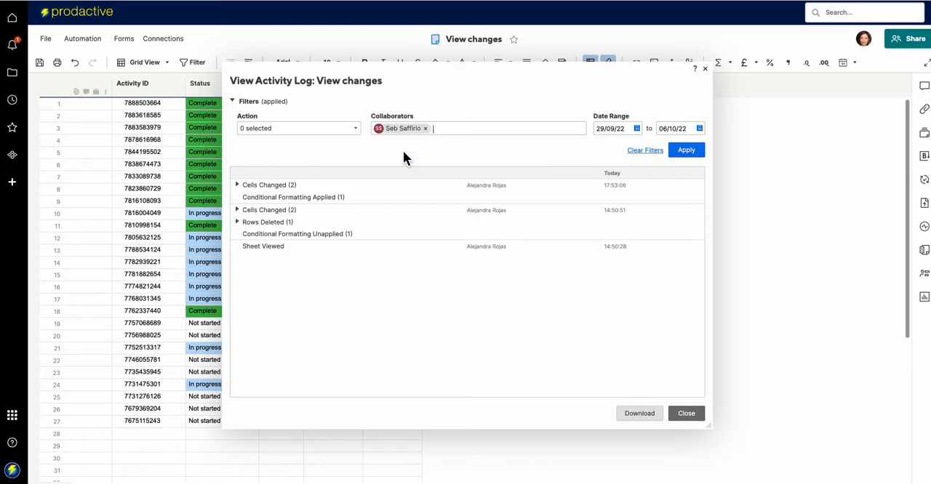
{"action": "left_click", "coordinate": [686, 150]}
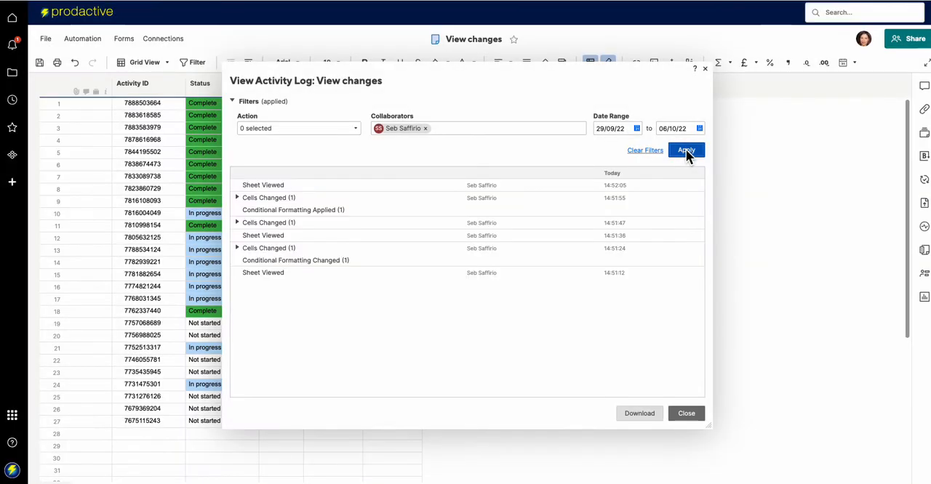
Step: Expand two Cells Changed entries for details, then clear all log filters
{"action": "left_click", "coordinate": [237, 198]}
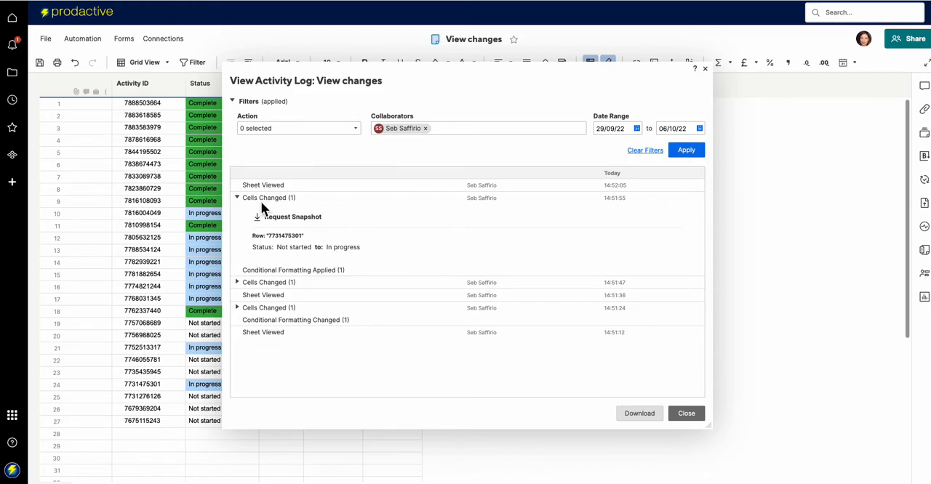
{"action": "left_click", "coordinate": [237, 282]}
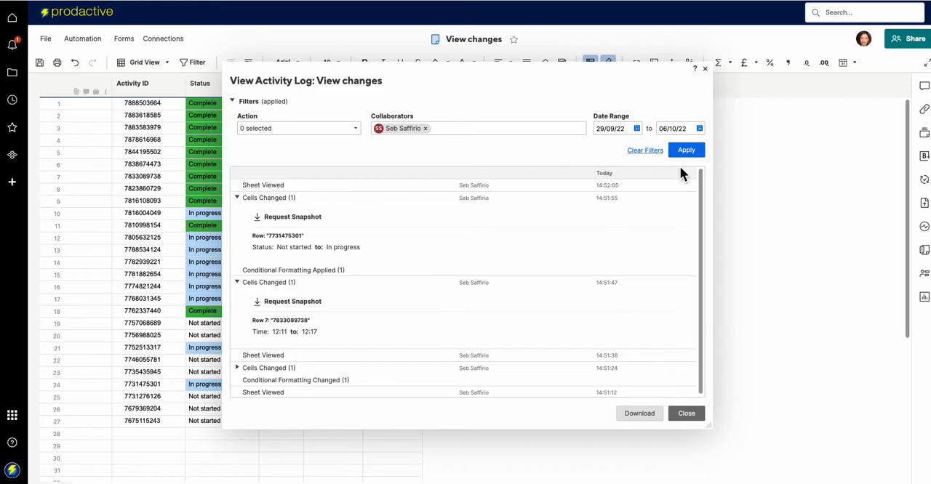
{"action": "left_click", "coordinate": [645, 149]}
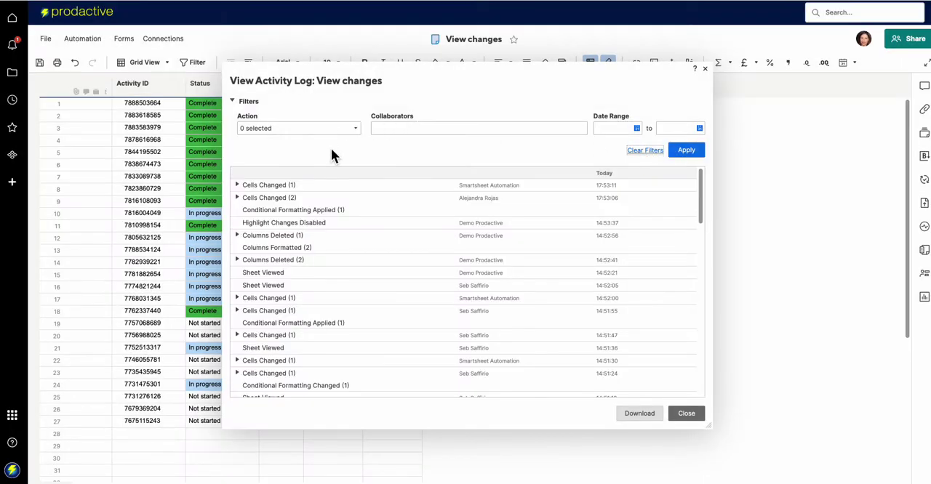
Step: Review the Action type filter list and expand the 14:51:47 and 14:51:24 cell changes
{"action": "left_click", "coordinate": [355, 128]}
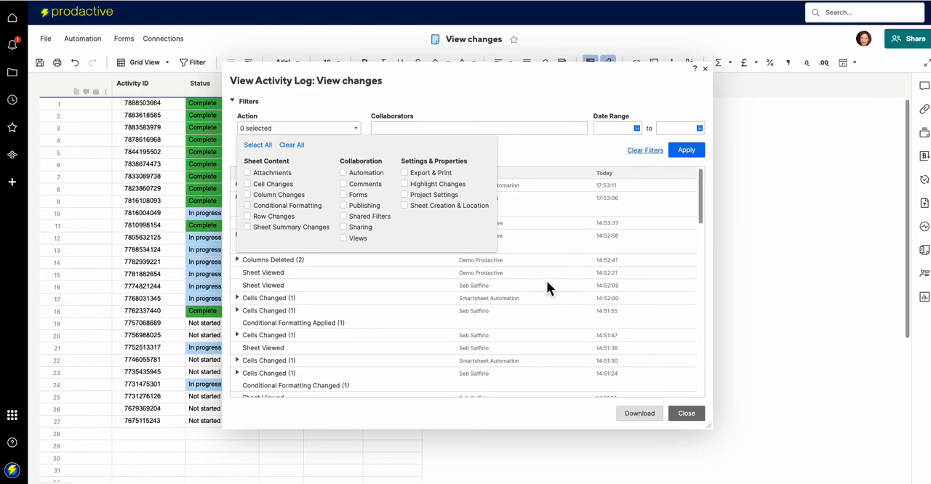
{"action": "left_click", "coordinate": [499, 120]}
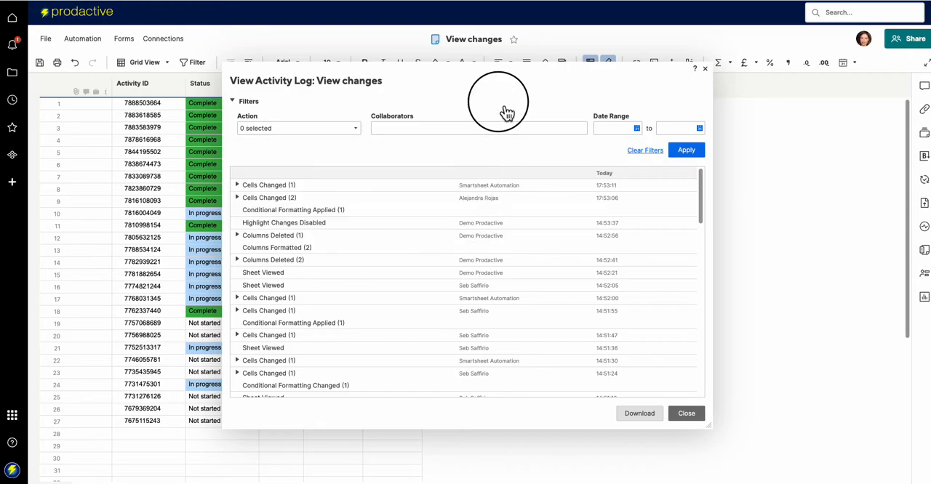
{"action": "left_click", "coordinate": [246, 336]}
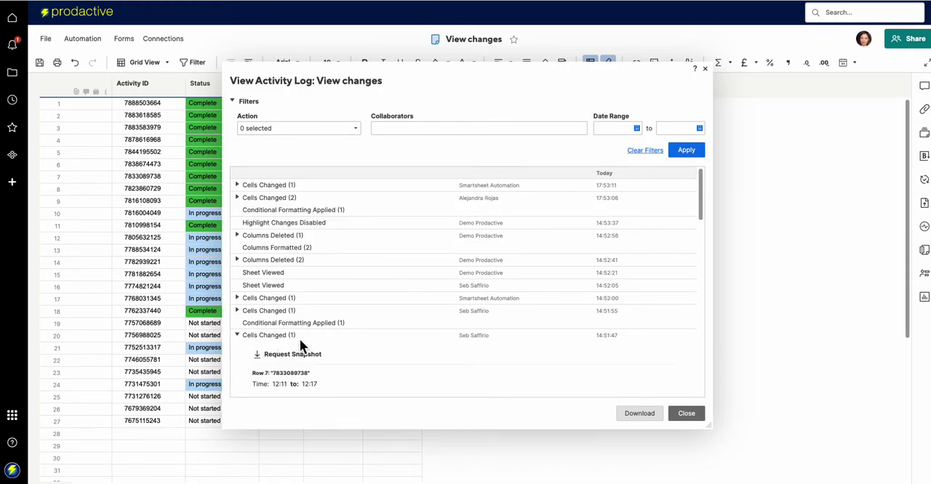
{"action": "scroll", "coordinate": [299, 339], "scroll_direction": "down", "scroll_amount": 4}
{"action": "scroll", "coordinate": [300, 343], "scroll_direction": "down", "scroll_amount": 1}
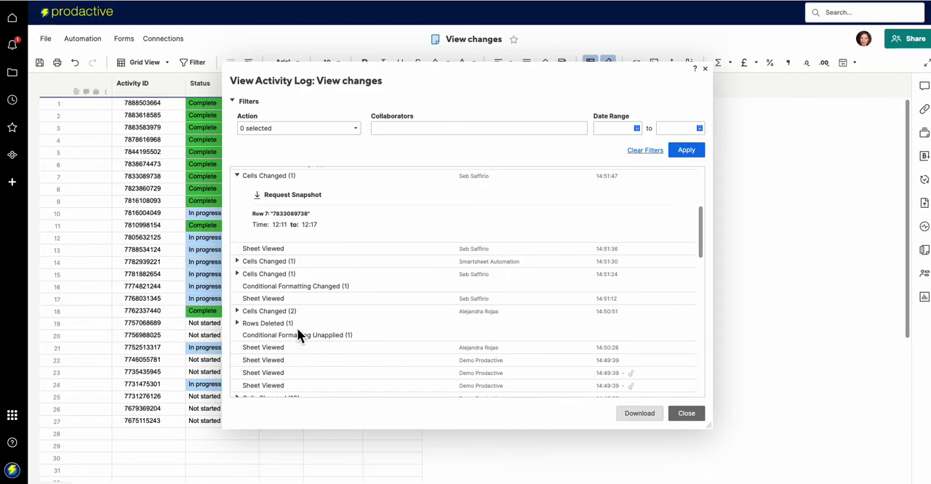
{"action": "left_click", "coordinate": [237, 274]}
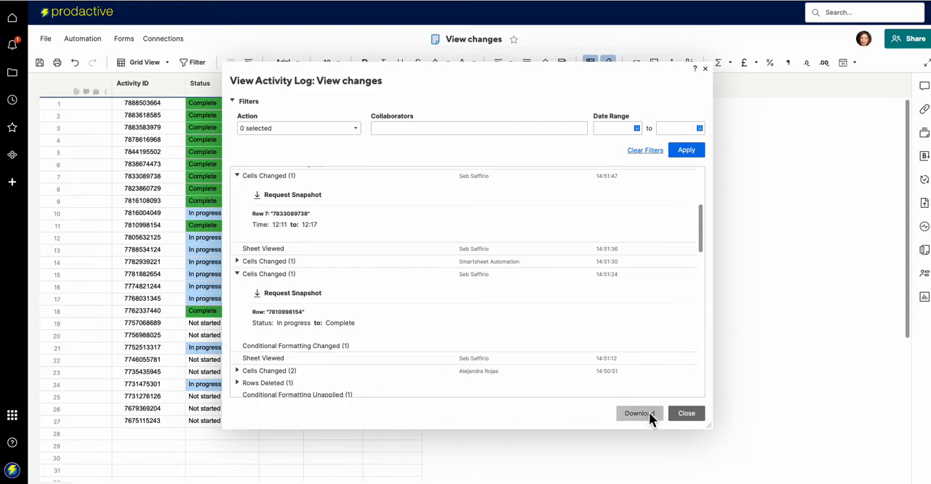
Step: Close the activity log and return to the View changes grid
{"action": "left_click", "coordinate": [686, 413]}
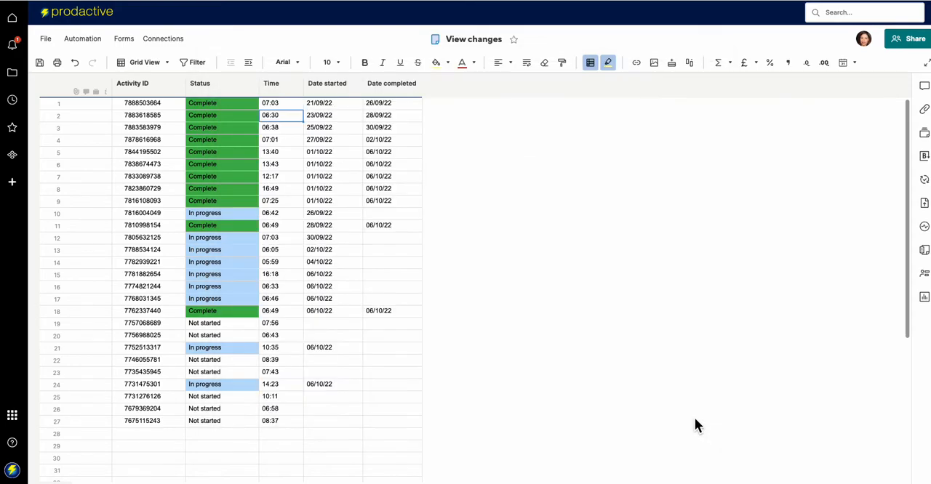
{"action": "left_click", "coordinate": [374, 409]}
Step: Open Manage Workflows from the Automation menu to list the sheet's saved workflows
{"action": "left_click", "coordinate": [93, 40]}
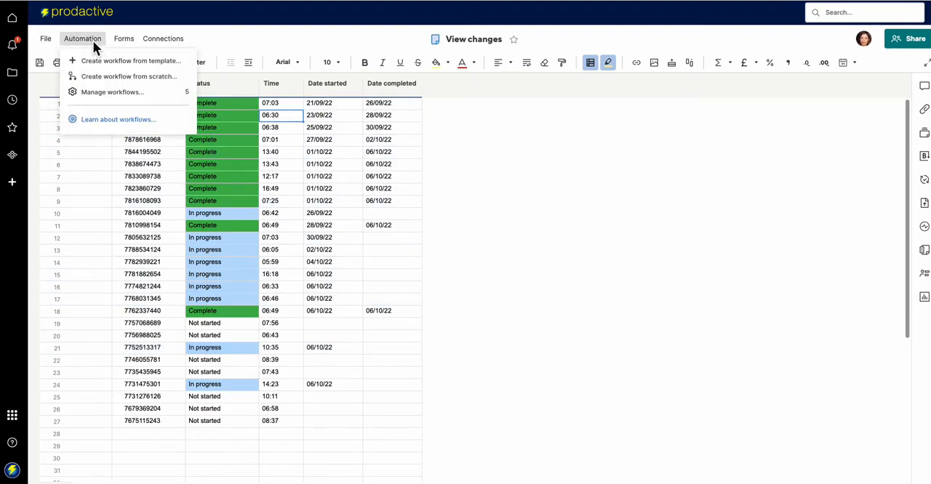
{"action": "left_click", "coordinate": [112, 92]}
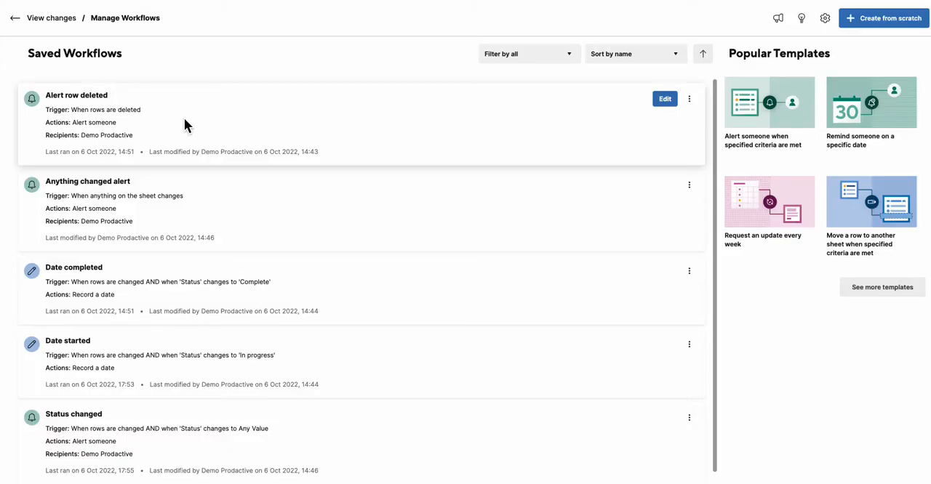
Step: Review the Alert row deleted workflow, cancel out, and open the Anything changed alert workflow
{"action": "left_click", "coordinate": [106, 122]}
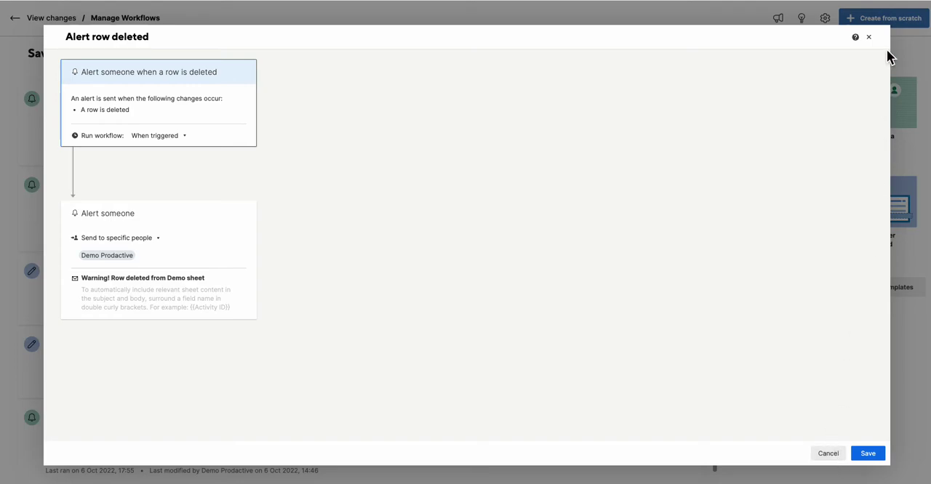
{"action": "left_click", "coordinate": [827, 453]}
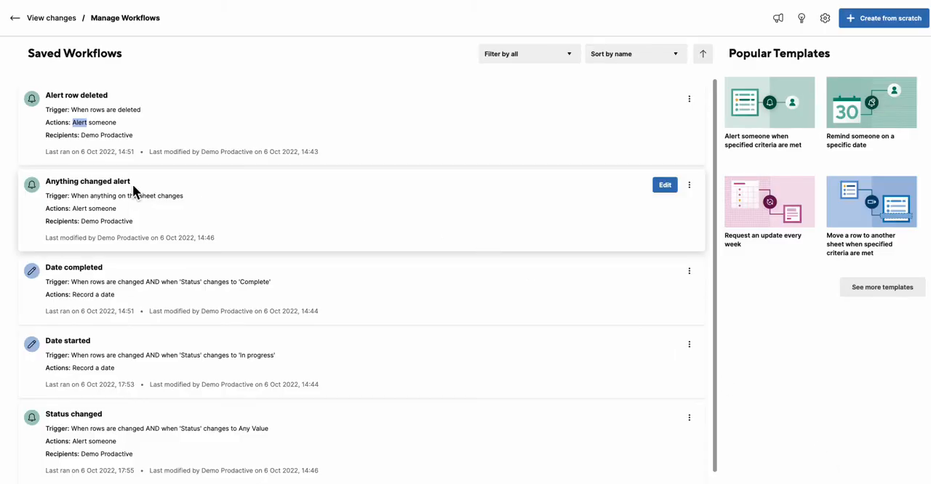
{"action": "left_click", "coordinate": [143, 185]}
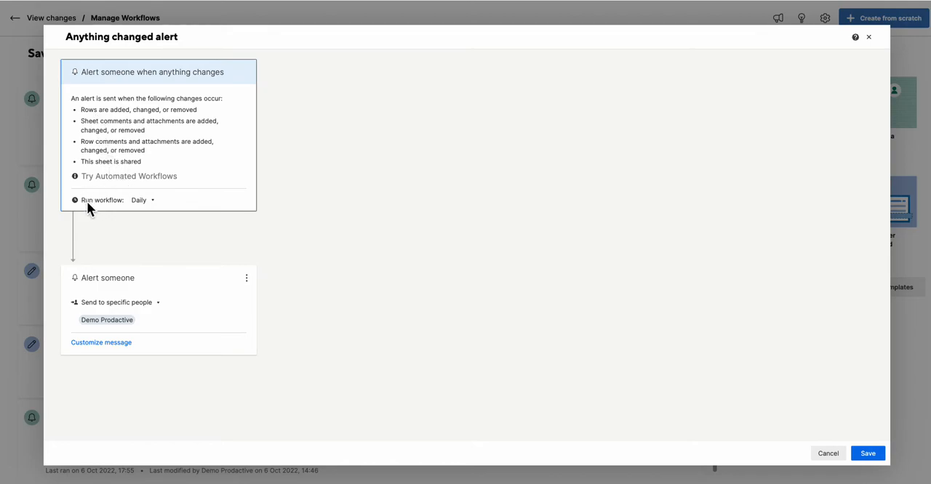
Step: Check the Run workflow frequency options, then cancel the Anything changed alert unchanged
{"action": "left_click", "coordinate": [143, 200]}
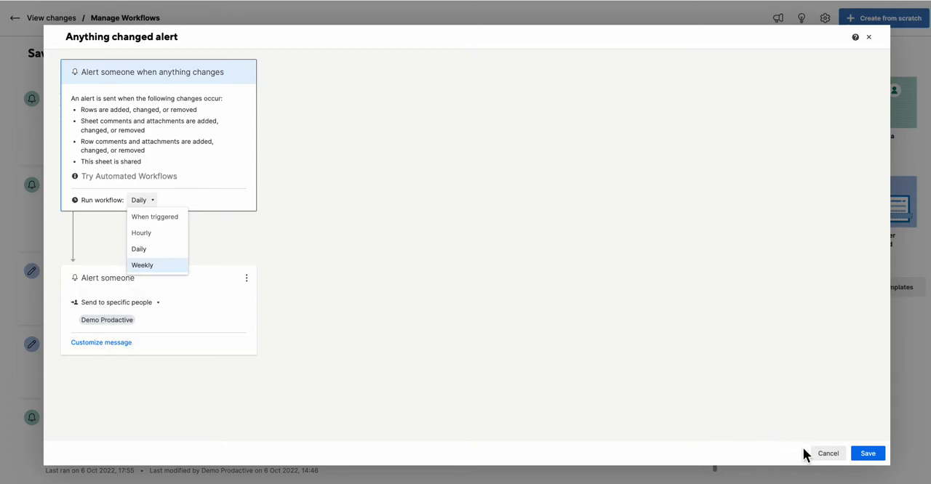
{"action": "left_click", "coordinate": [828, 453]}
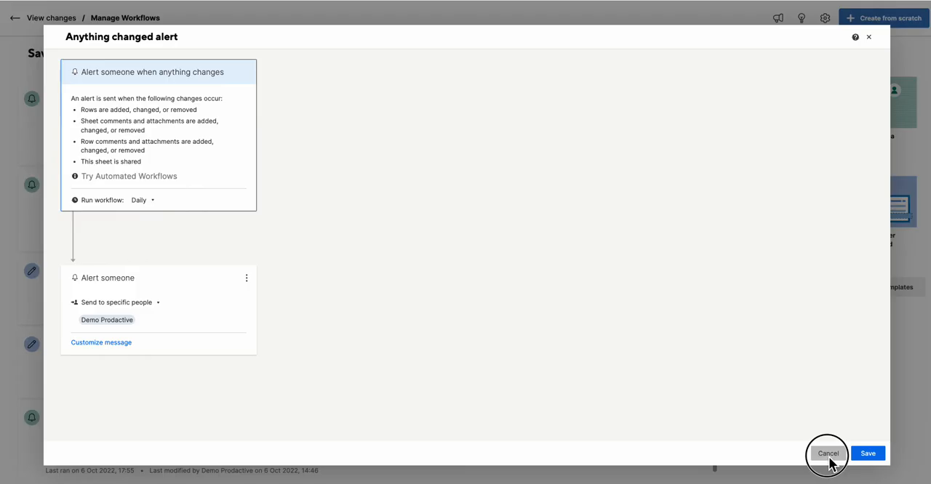
{"action": "scroll", "coordinate": [201, 291], "scroll_direction": "down", "scroll_amount": 1}
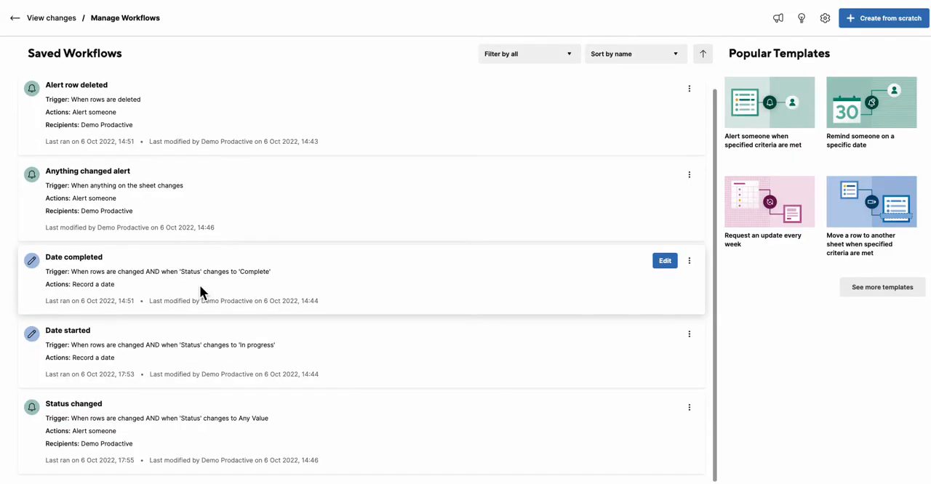
Step: In the Status changed workflow, pick Complete as the triggering status value
{"action": "left_click", "coordinate": [113, 413]}
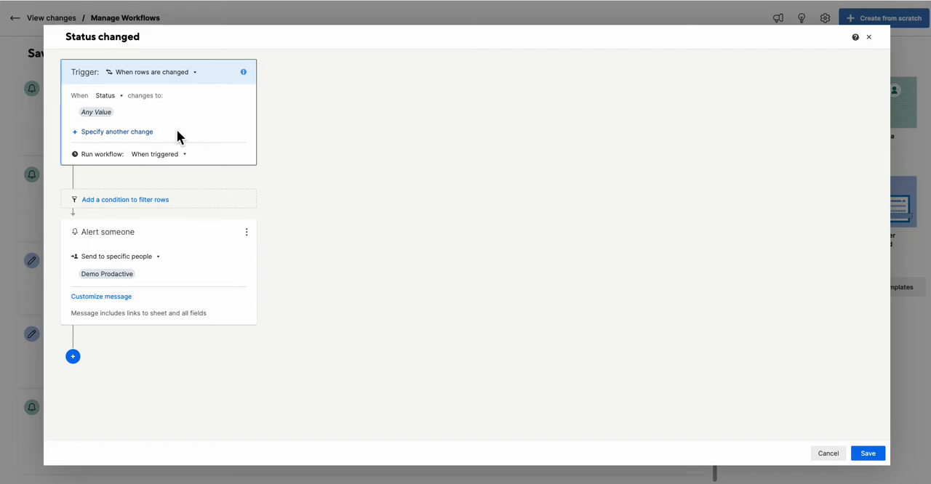
{"action": "left_click", "coordinate": [134, 115]}
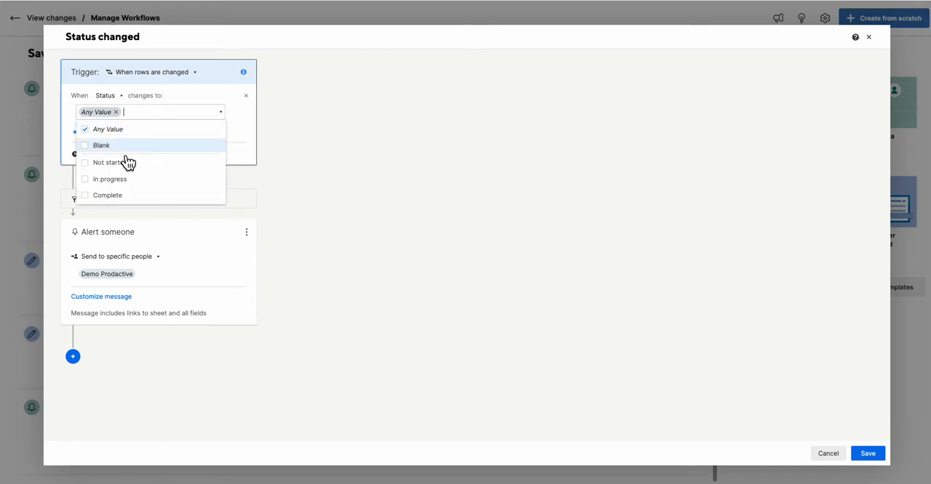
{"action": "left_click", "coordinate": [98, 197]}
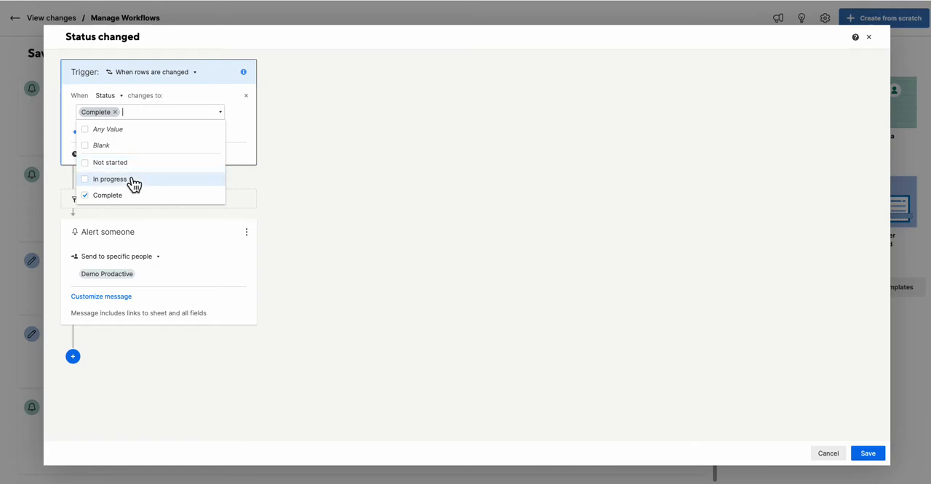
{"action": "left_click", "coordinate": [686, 341]}
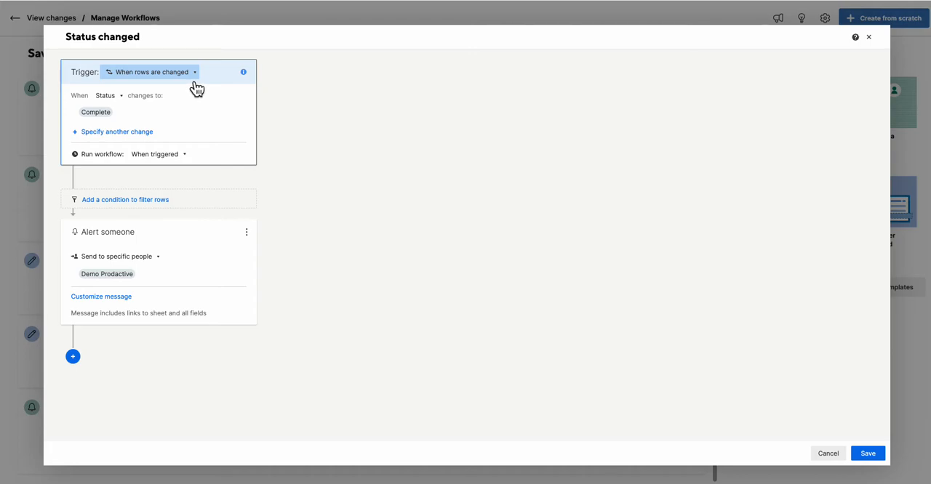
Step: Cancel the workflow to discard the trigger change and return to the View changes sheet
{"action": "left_click", "coordinate": [828, 453]}
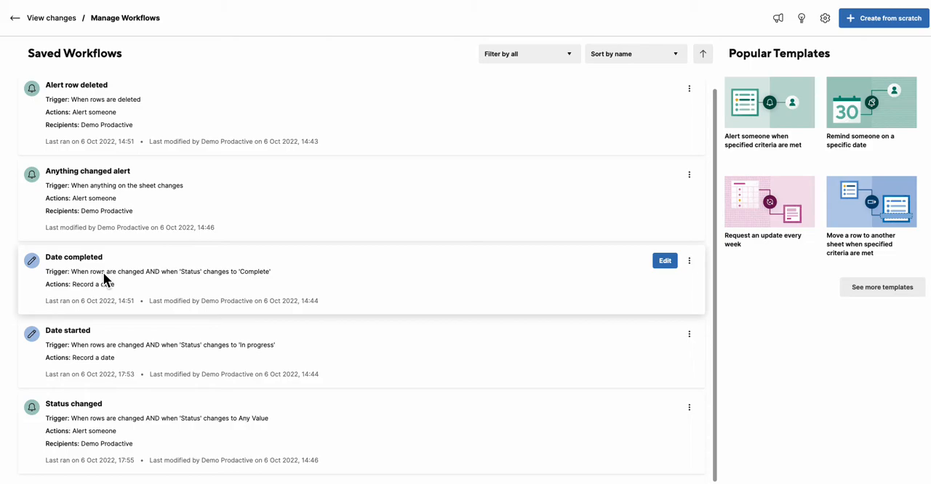
{"action": "mouse_move", "coordinate": [143, 86]}
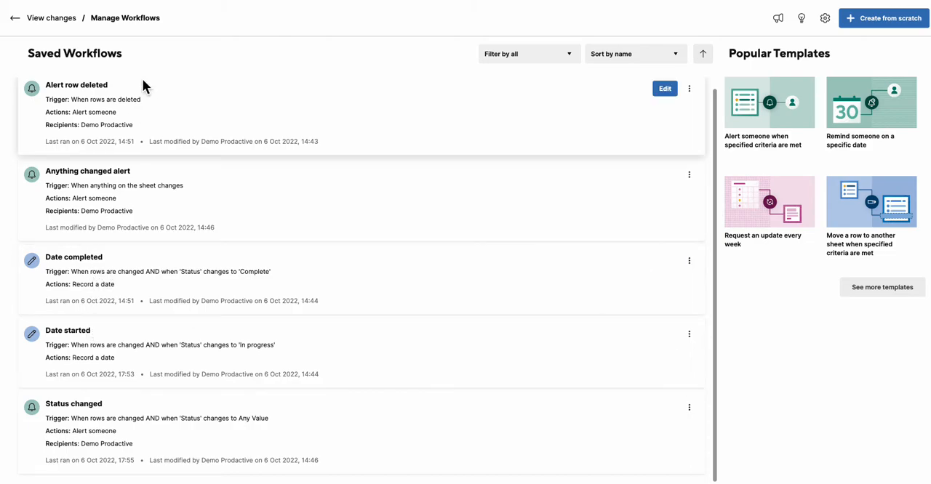
{"action": "left_click", "coordinate": [14, 17]}
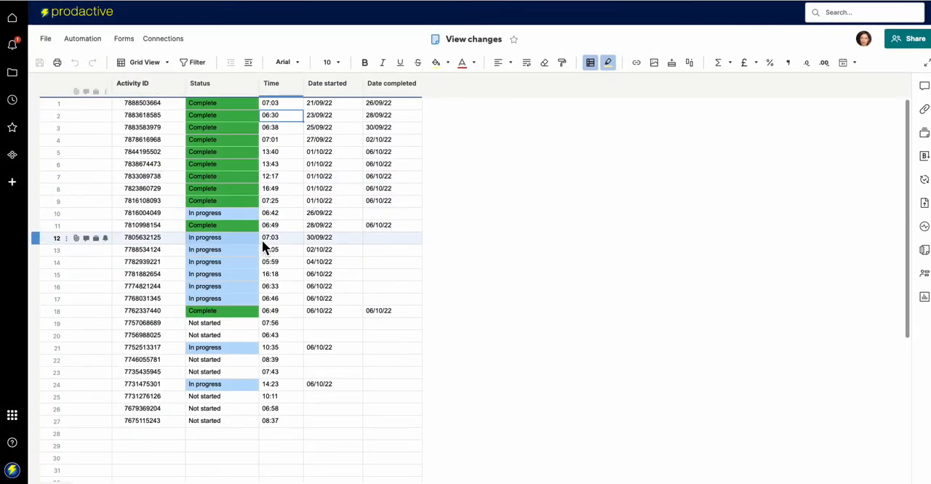
Step: Set row 24's Status to Complete so Date completed auto-fills with 06/10/22
{"action": "left_click", "coordinate": [242, 387]}
{"action": "left_click", "coordinate": [254, 386]}
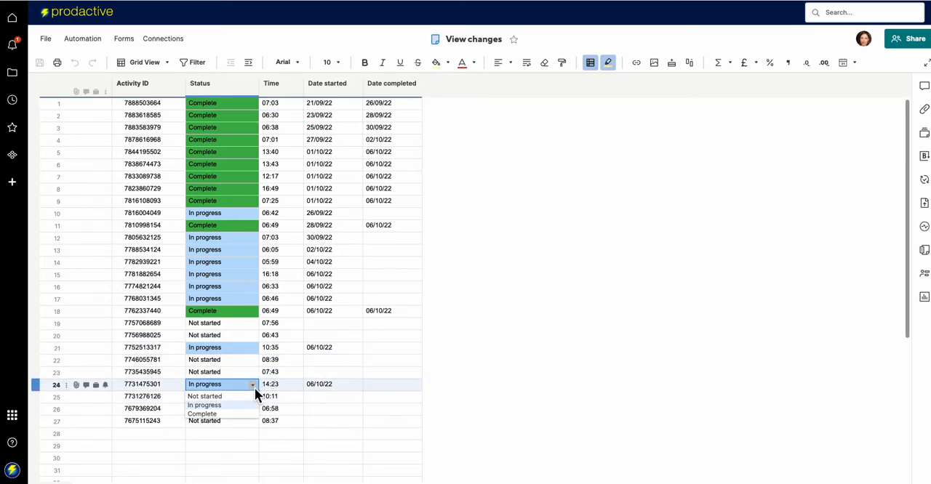
{"action": "left_click", "coordinate": [235, 410]}
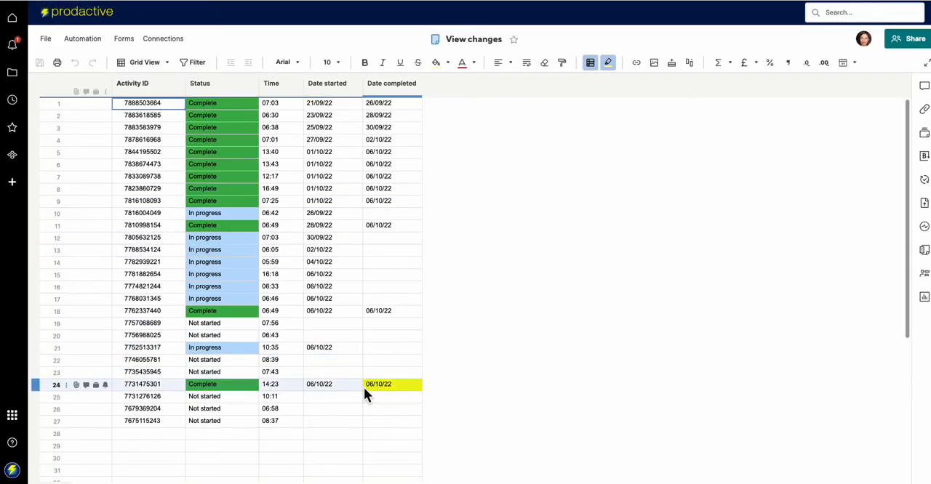
{"action": "left_click", "coordinate": [227, 360]}
Step: Set row 22's Status to In progress so the workflow auto-fills Date started as 06/10/22
{"action": "left_click", "coordinate": [254, 360]}
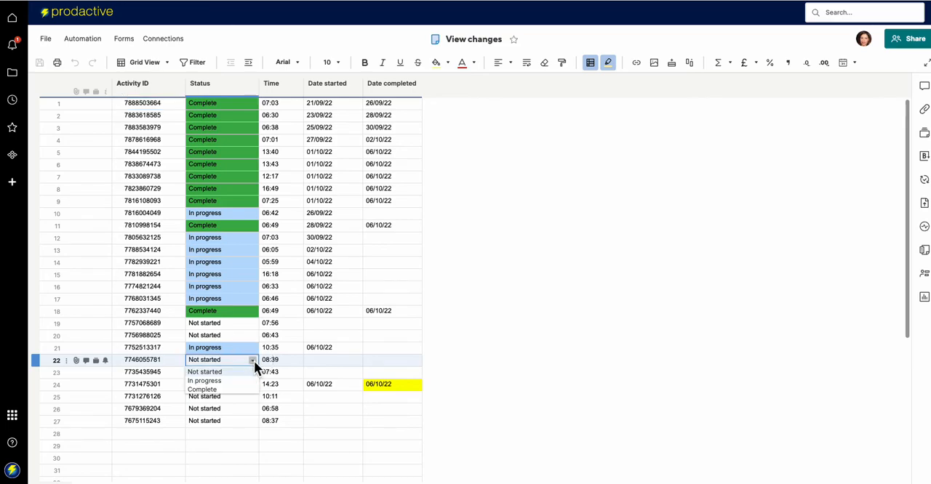
{"action": "left_click", "coordinate": [230, 379]}
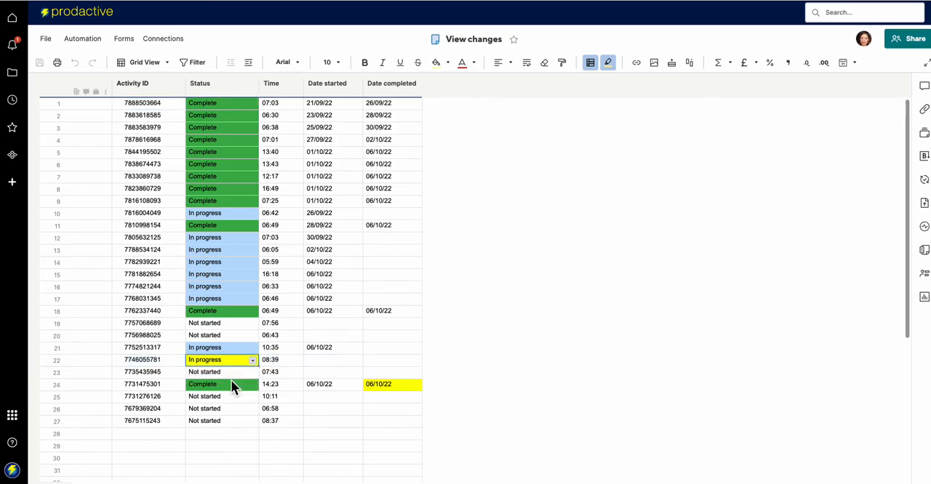
{"action": "left_click", "coordinate": [333, 421]}
{"action": "left_click", "coordinate": [331, 362]}
{"action": "type", "text": "06/10/22"}
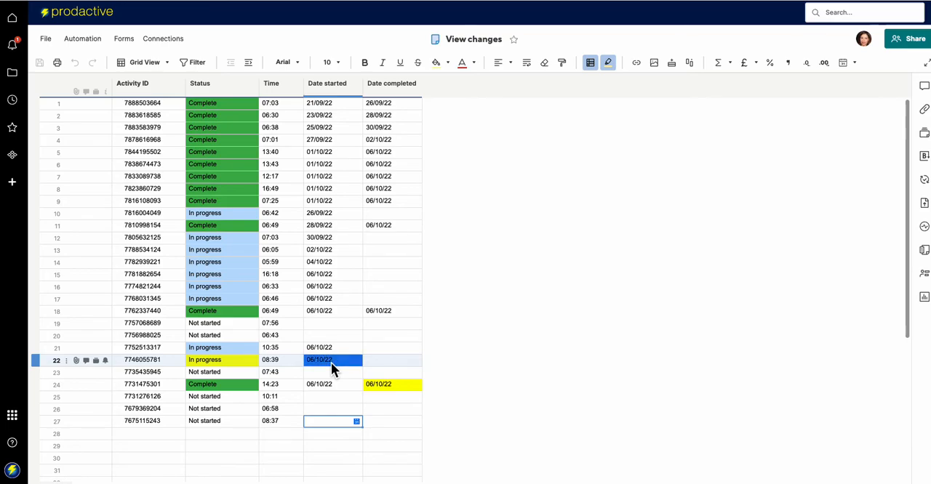
Step: Select the Date started and Date completed columns to review the auto-filled dates
{"action": "left_click", "coordinate": [324, 80]}
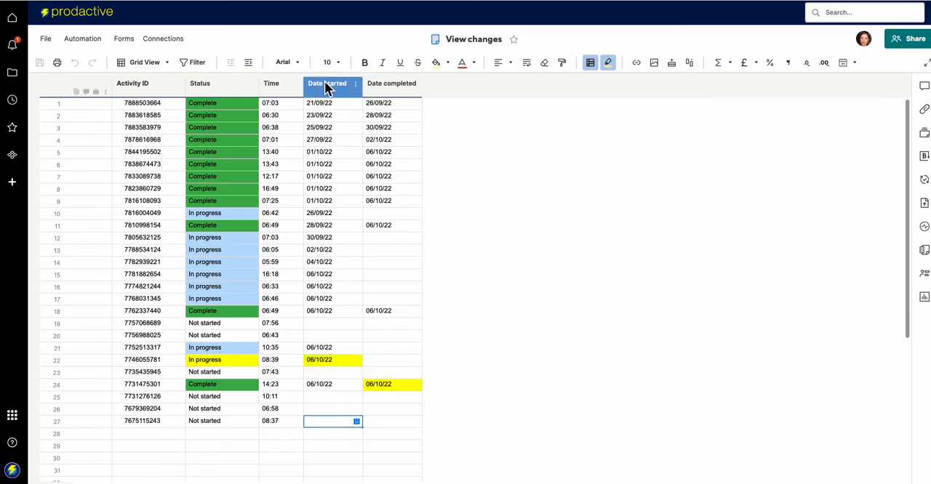
{"action": "left_click", "coordinate": [385, 86]}
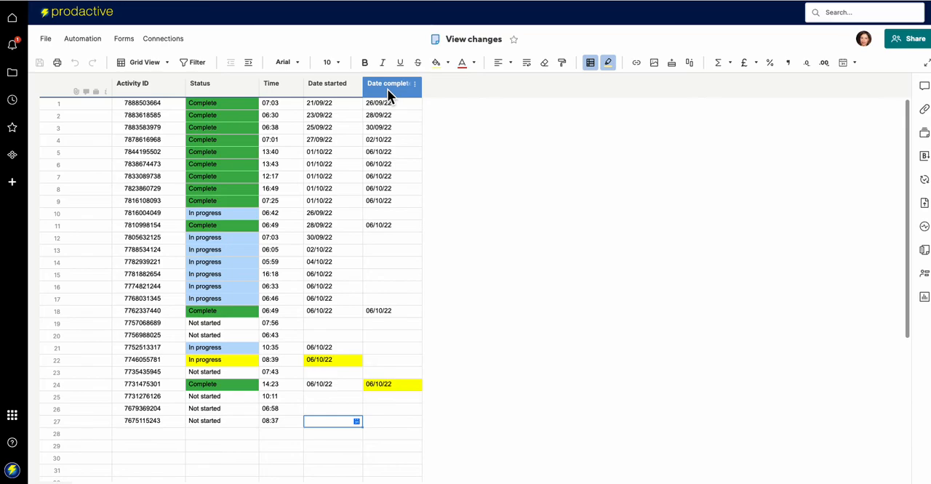
{"action": "left_click", "coordinate": [330, 127]}
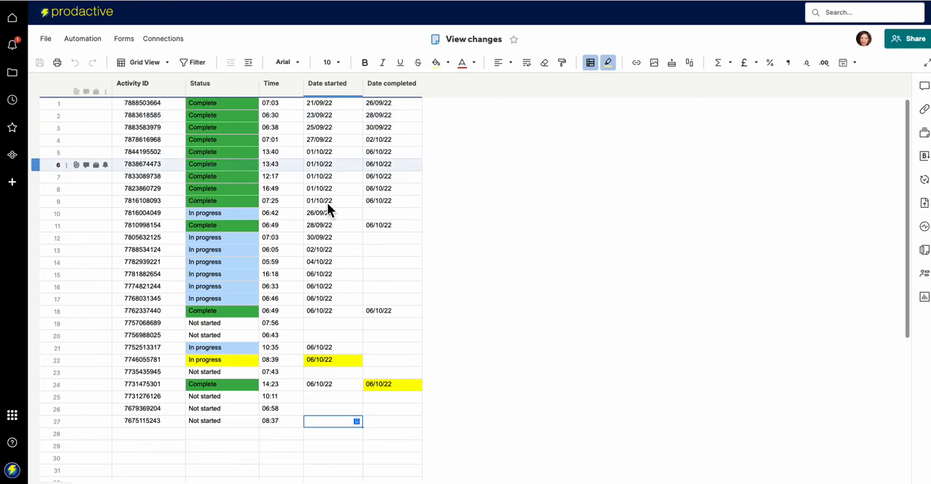
{"action": "mouse_move", "coordinate": [333, 384]}
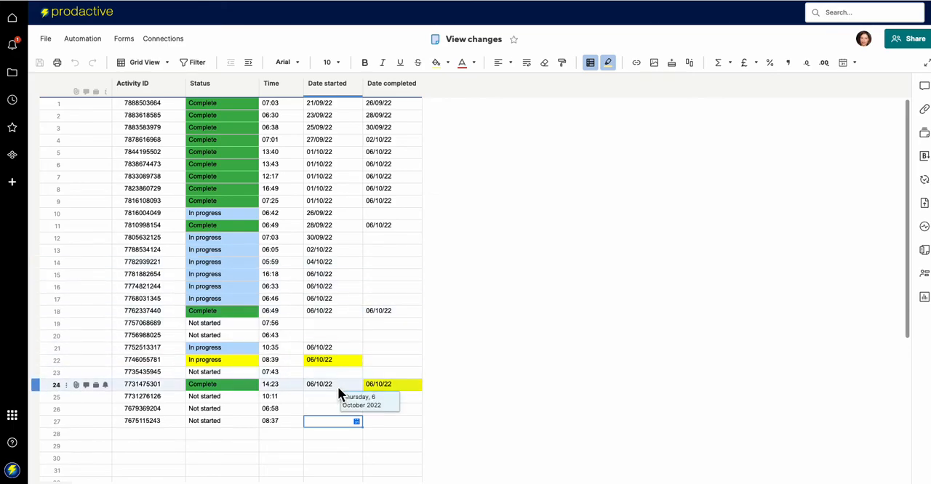
Step: Insert a Modified date-type column to the right of Date completed
{"action": "left_click", "coordinate": [391, 83]}
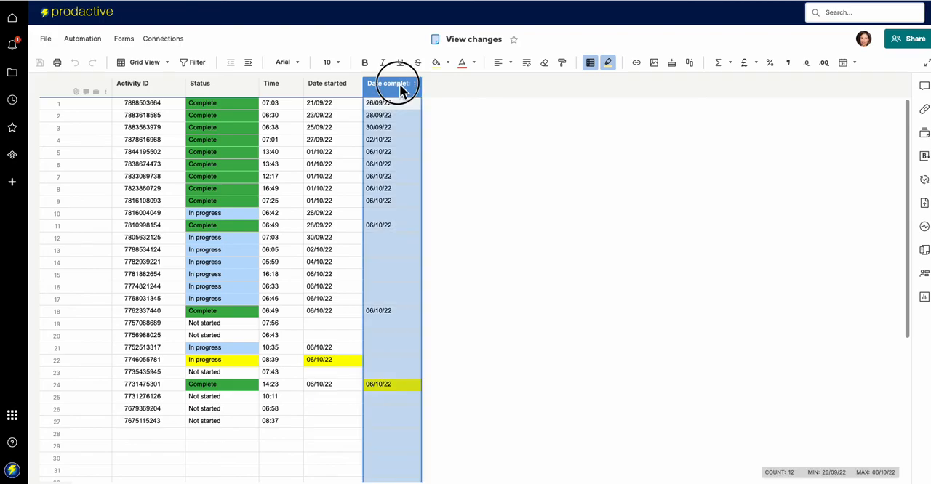
{"action": "right_click", "coordinate": [401, 86]}
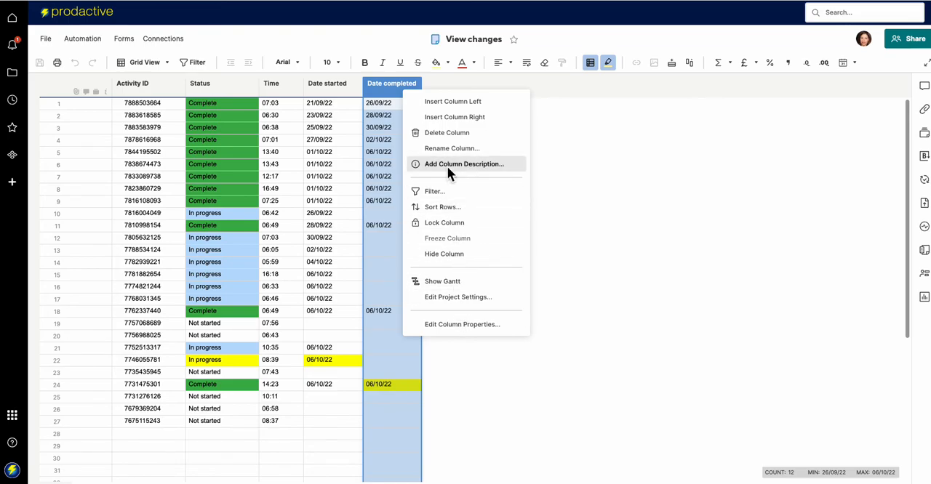
{"action": "left_click", "coordinate": [450, 115]}
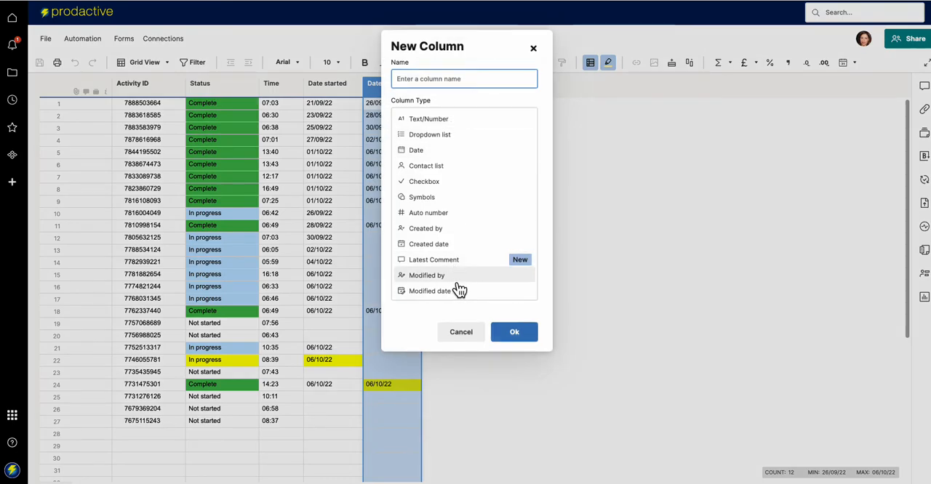
{"action": "left_click", "coordinate": [436, 291]}
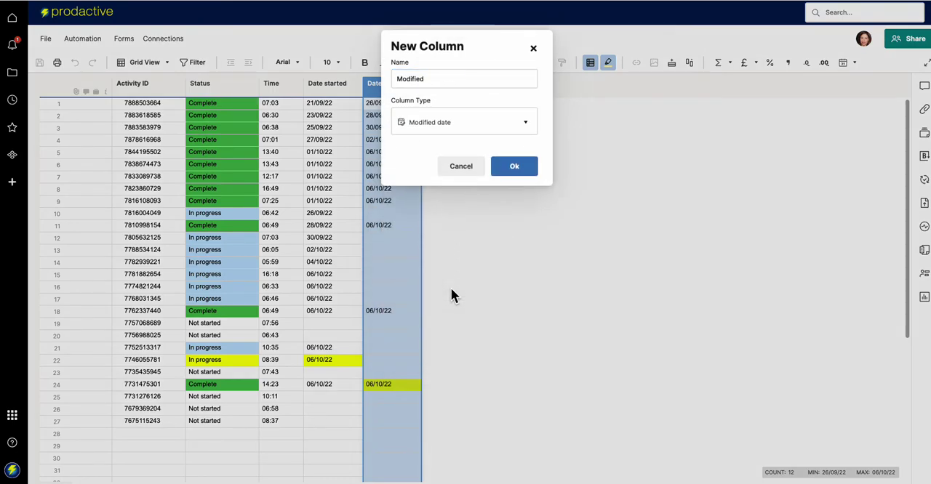
{"action": "left_click", "coordinate": [514, 158]}
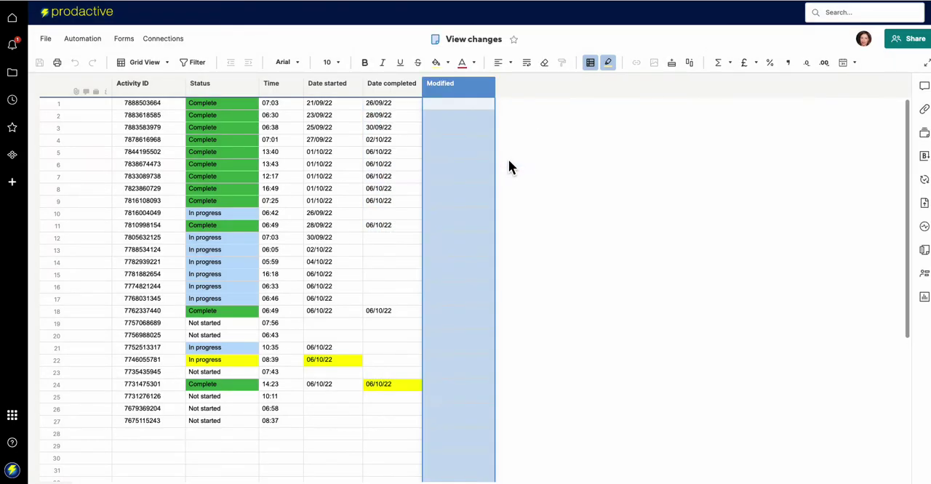
{"action": "right_click", "coordinate": [475, 92]}
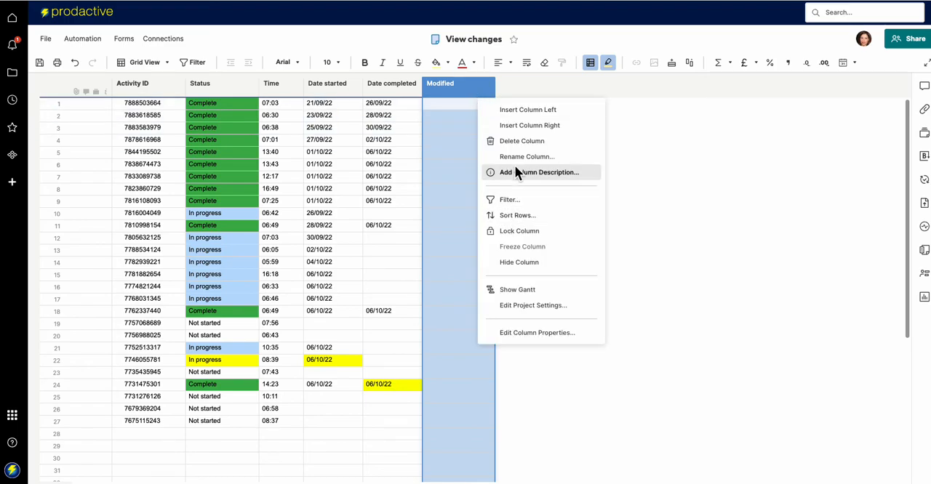
Step: Insert a Modified By column to the right of Modified
{"action": "left_click", "coordinate": [520, 125]}
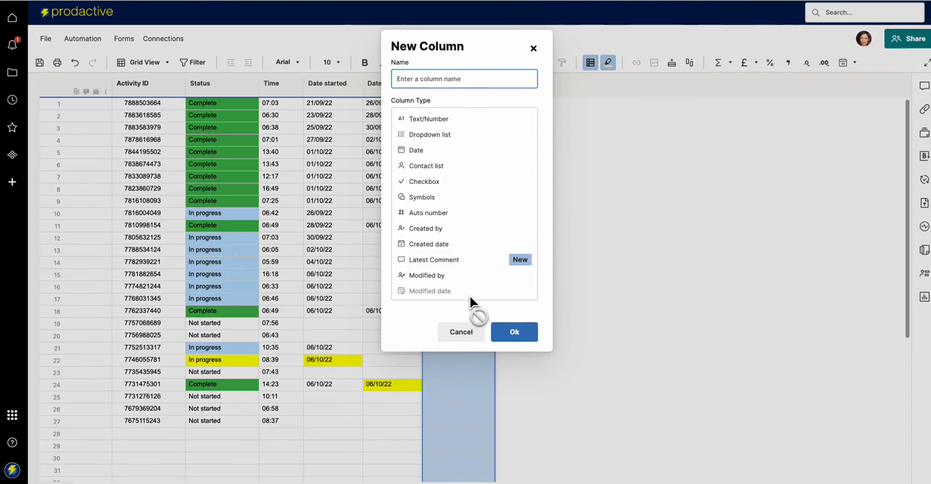
{"action": "left_click", "coordinate": [463, 276]}
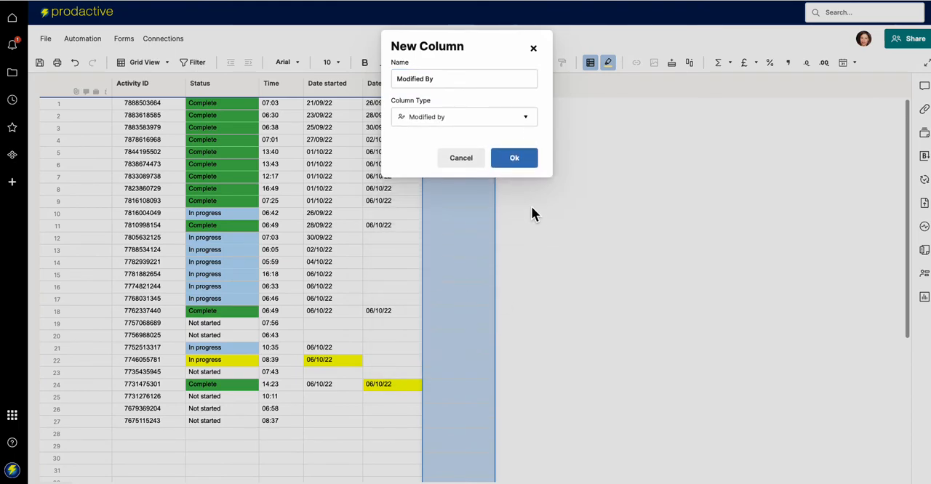
{"action": "left_click", "coordinate": [516, 158]}
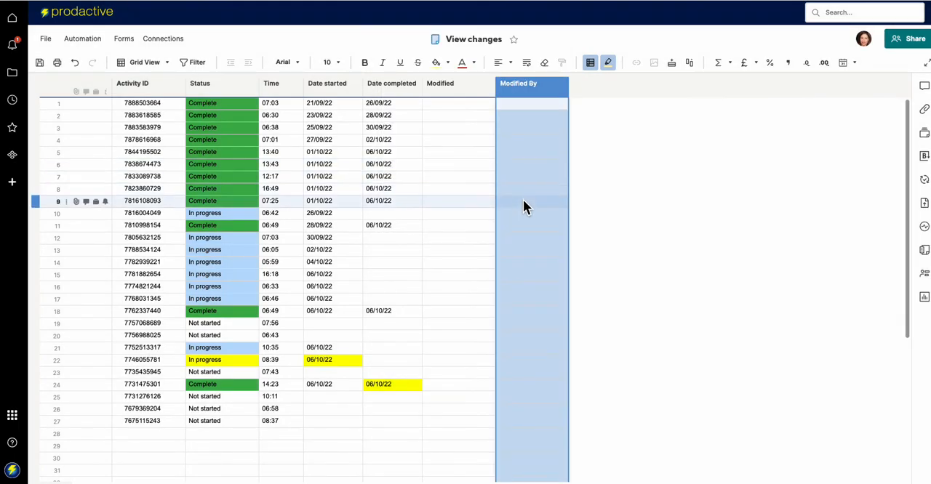
Step: Undo and redo the new column, then save so Modified and Modified By populate with edit timestamps
{"action": "key", "text": "ctrl+z"}
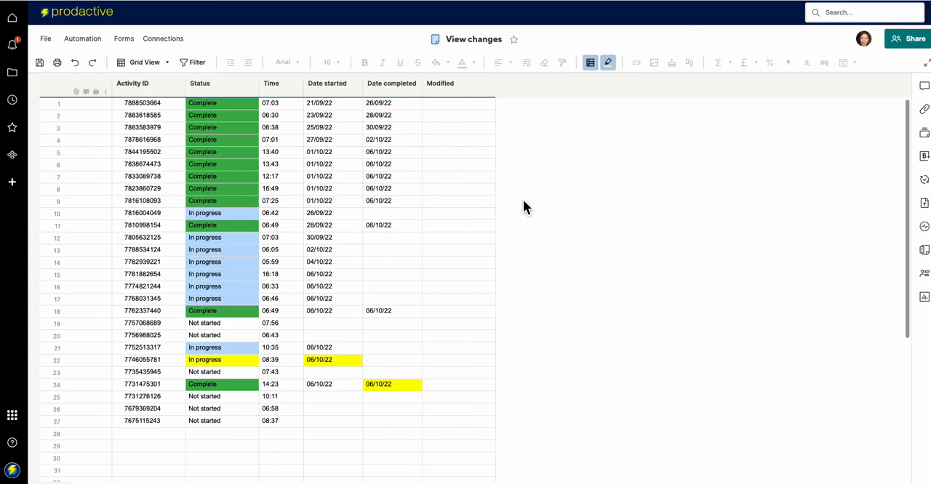
{"action": "key", "text": "ctrl+y"}
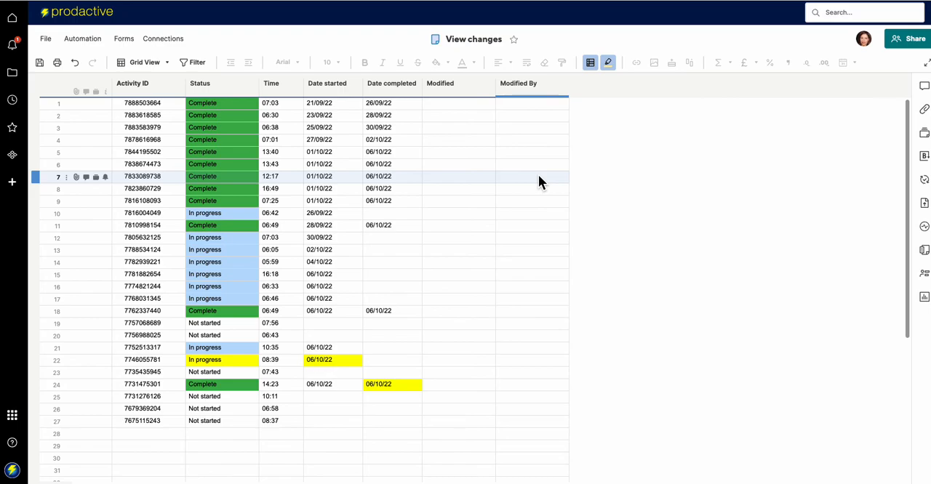
{"action": "key", "text": "ctrl+s"}
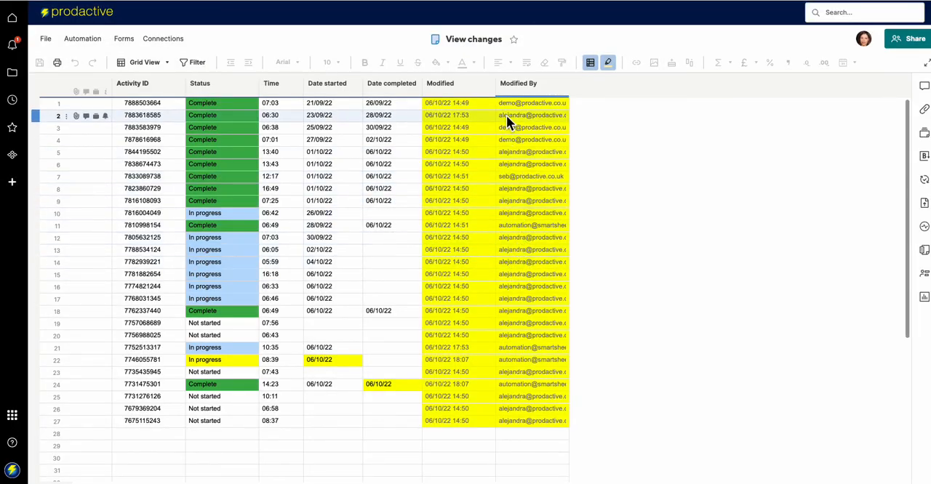
{"action": "left_click", "coordinate": [443, 83]}
{"action": "left_click", "coordinate": [458, 103]}
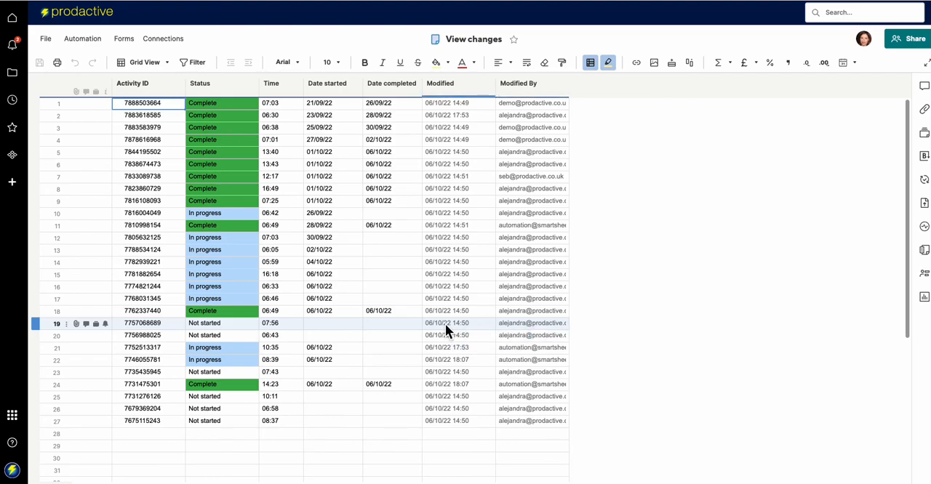
{"action": "left_click", "coordinate": [227, 323]}
Step: Set row 19's Status to In progress and check its auto-filled Date started of 06/10/22
{"action": "left_click", "coordinate": [252, 324]}
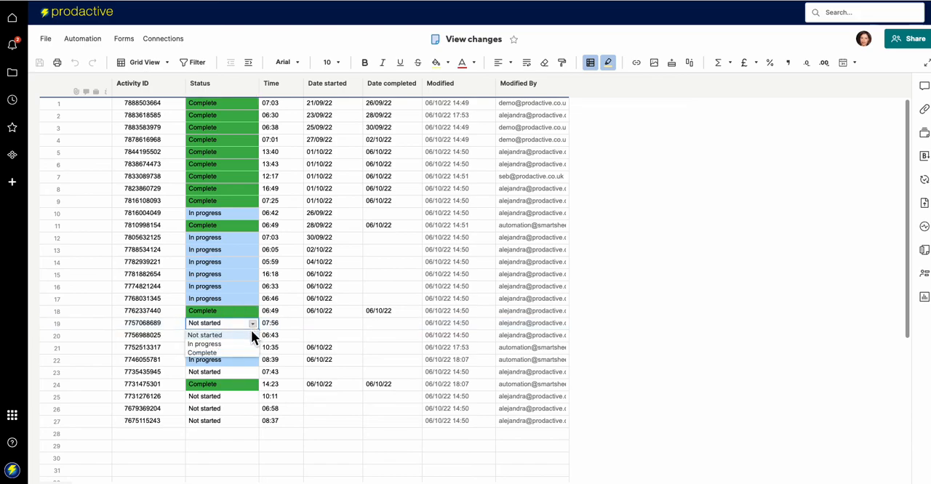
{"action": "left_click", "coordinate": [218, 344]}
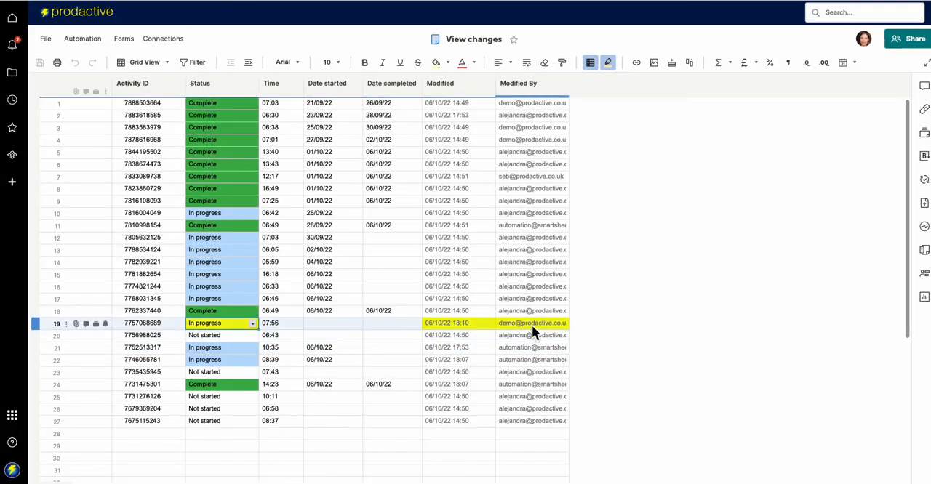
{"action": "mouse_move", "coordinate": [446, 323]}
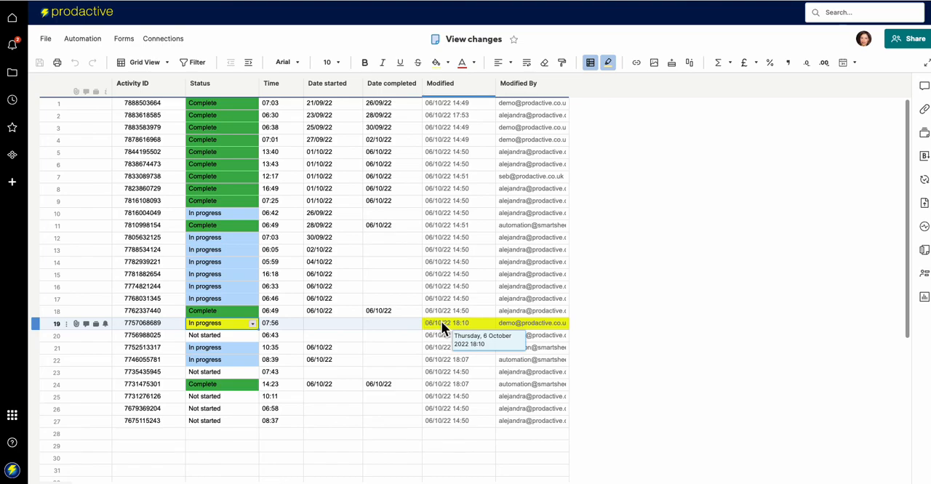
{"action": "left_click", "coordinate": [340, 322]}
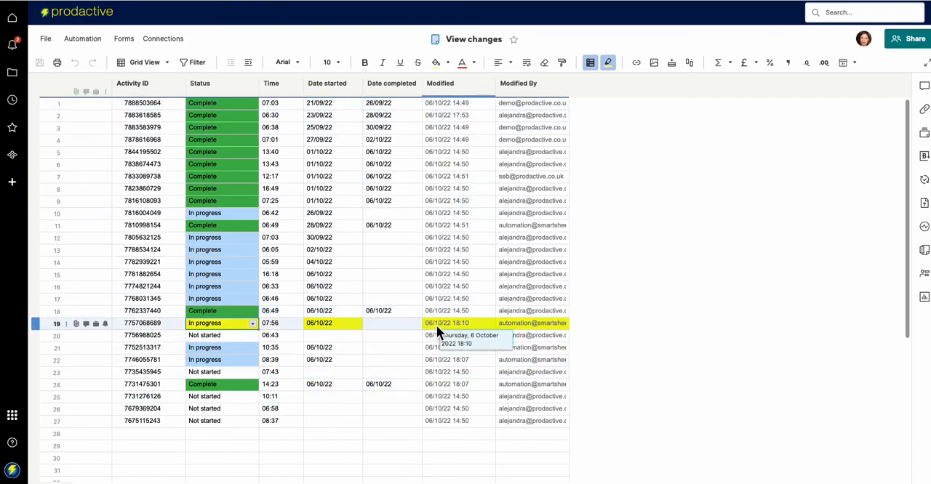
Step: Set row 19's Status to Complete so Date completed auto-fills 06/10/22
{"action": "left_click", "coordinate": [392, 323]}
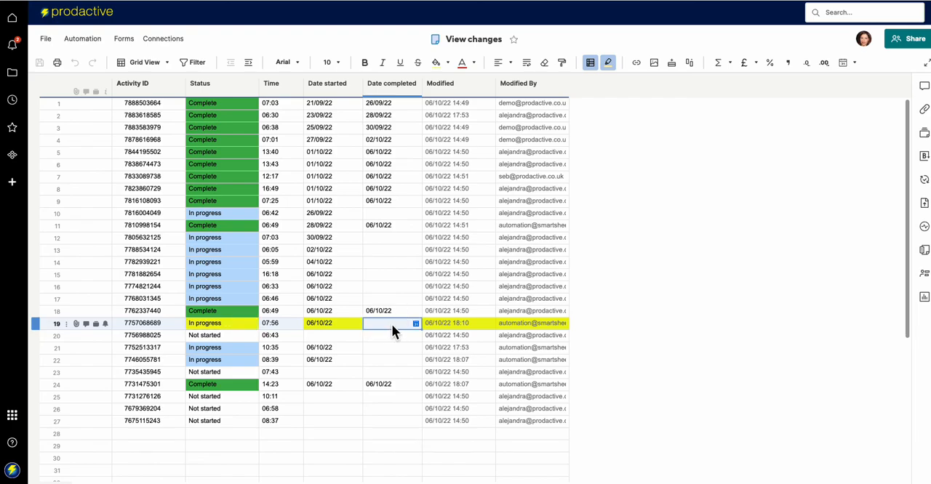
{"action": "left_click", "coordinate": [240, 325]}
{"action": "left_click", "coordinate": [253, 324]}
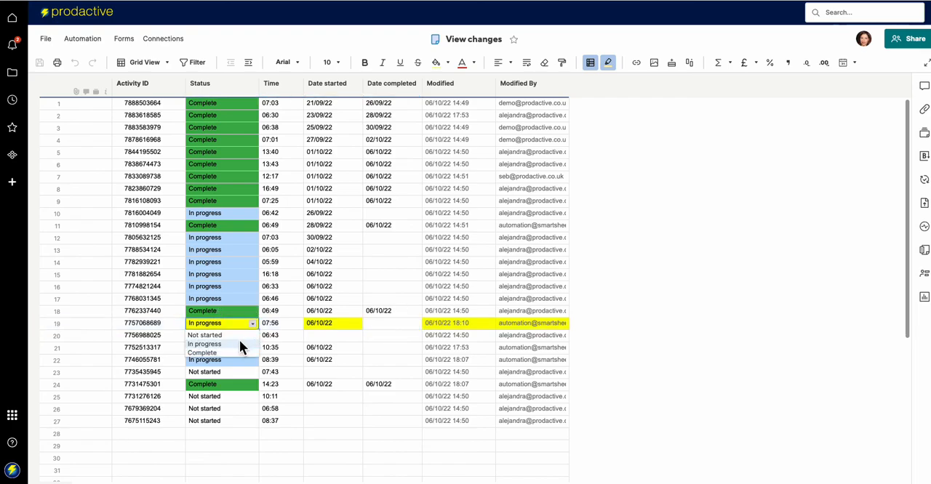
{"action": "left_click", "coordinate": [231, 350]}
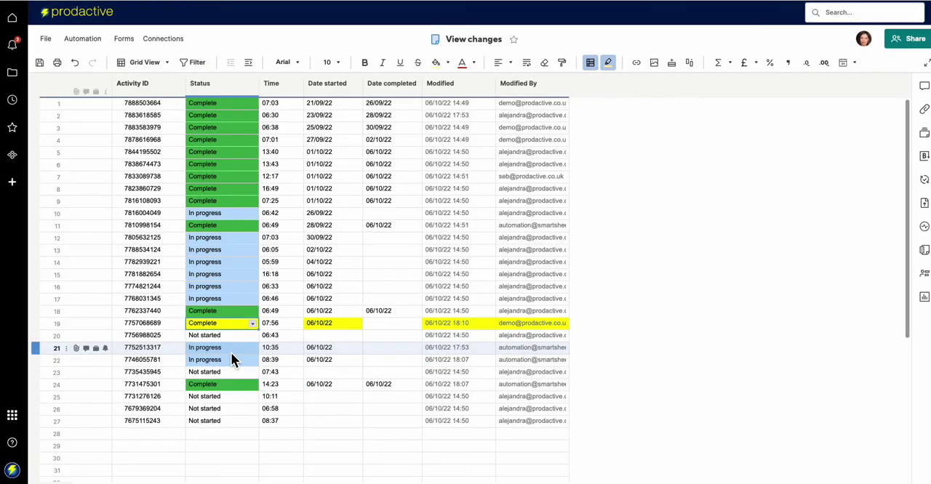
{"action": "left_click", "coordinate": [397, 331]}
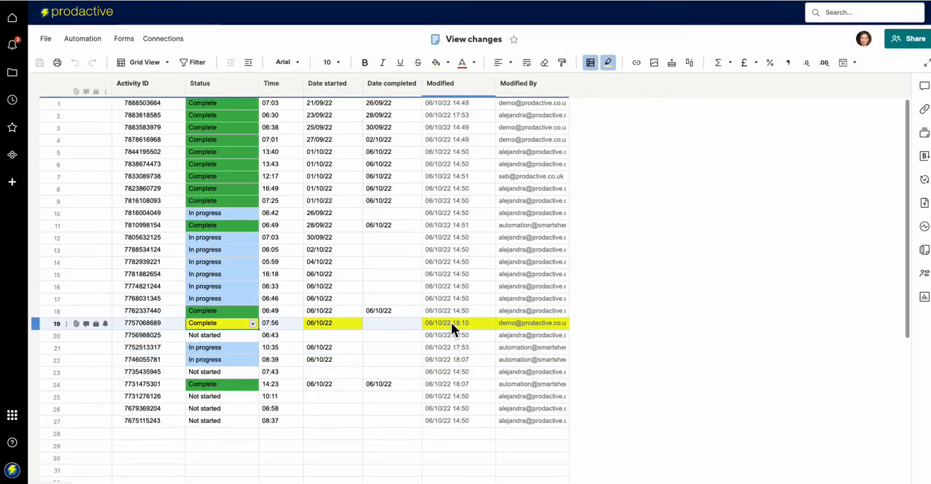
Step: Select the Modified, Date started and Date completed columns to view their entry counts
{"action": "left_click", "coordinate": [440, 83]}
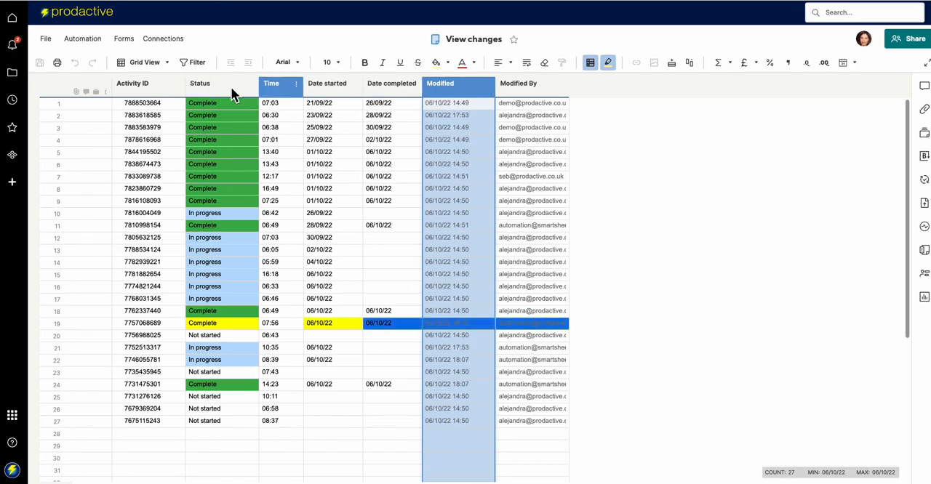
{"action": "left_click", "coordinate": [447, 335]}
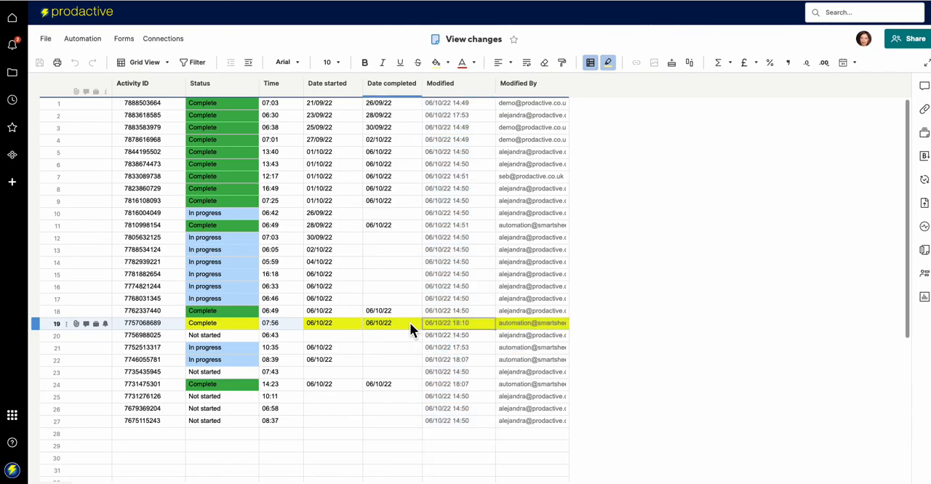
{"action": "left_click", "coordinate": [321, 86]}
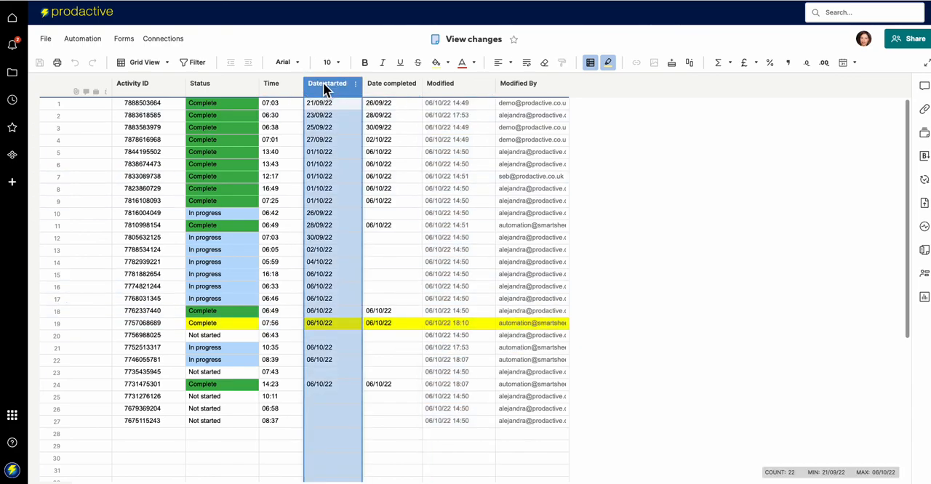
{"action": "left_click", "coordinate": [390, 83]}
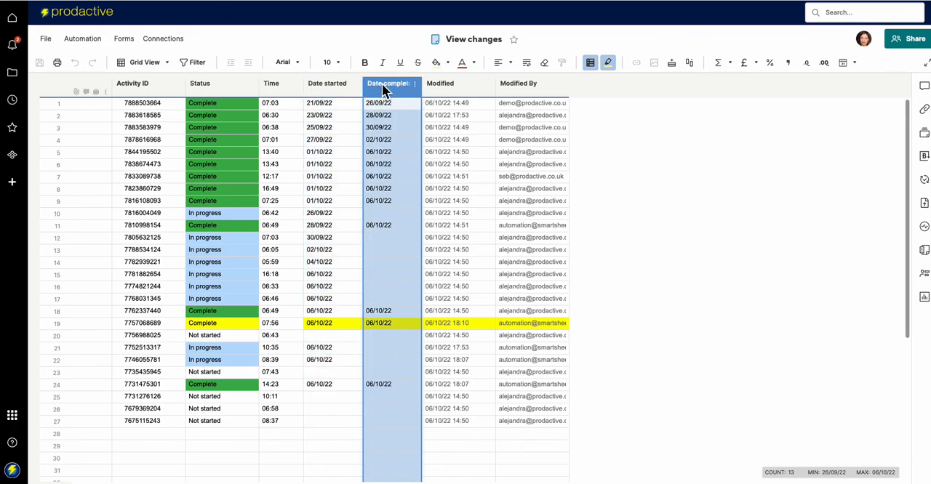